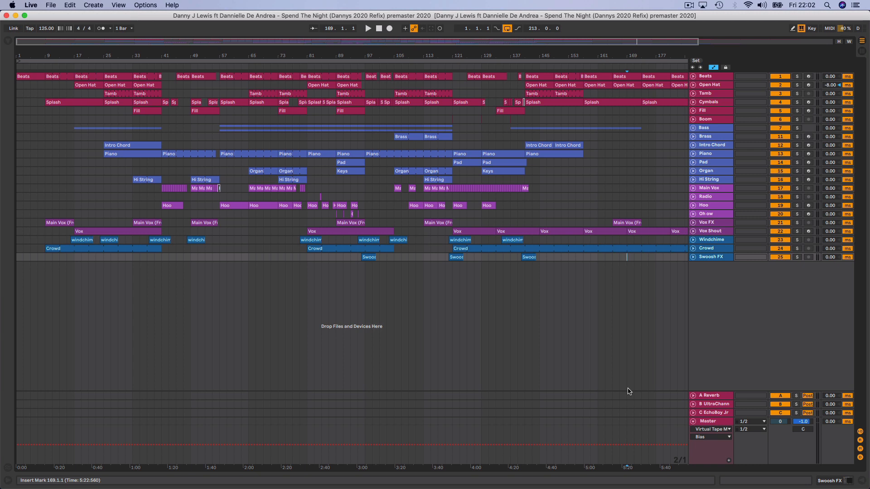
- Play the arrangement from the beginning and unfold the Beats track
key("Home")
key("space")
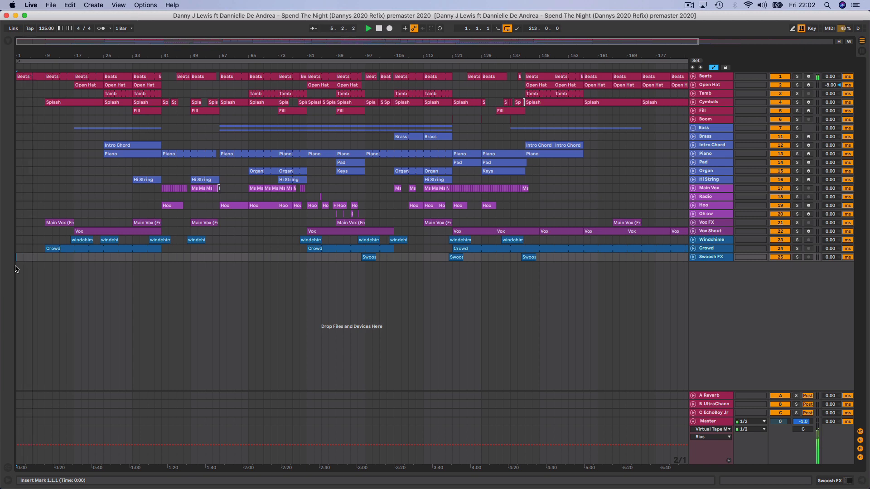
left_click(694, 77)
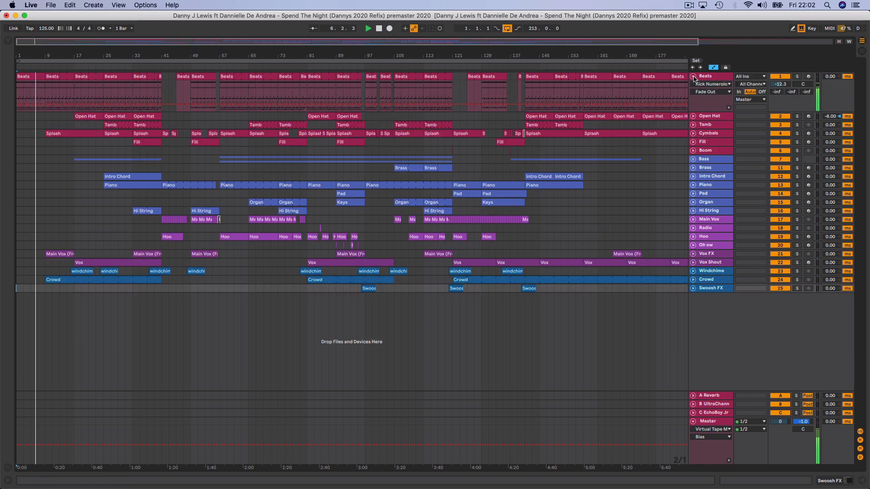
- Examine the Beats track's individual drum channels in the Session View mixer and return to the Arrangement View
left_click(705, 79)
key("Tab")
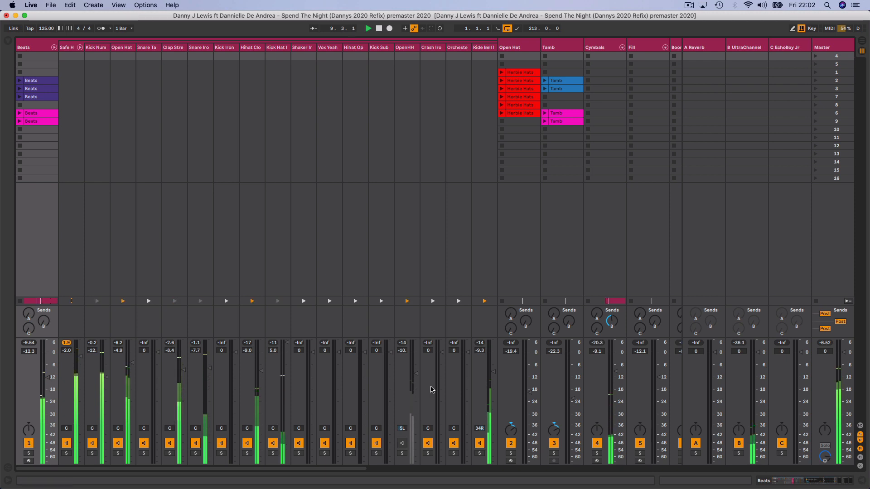
key("Tab")
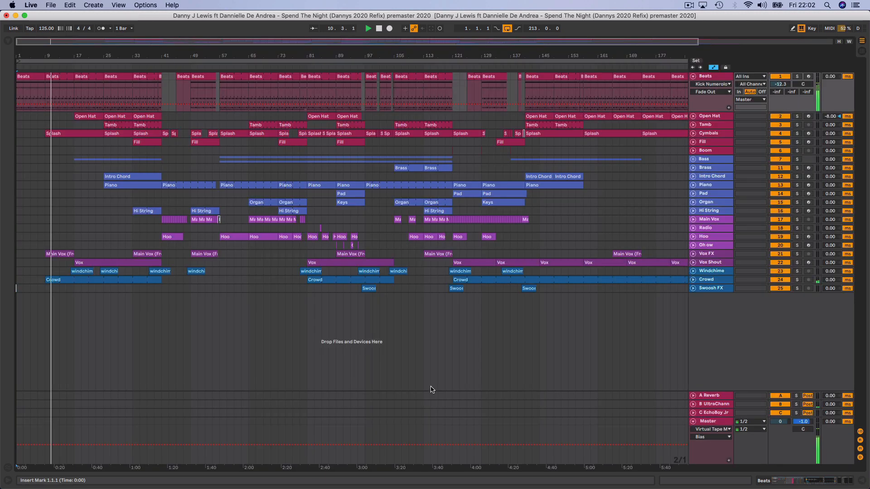
- Show the Beats track's Safe House Kit devices, stop playback and open the notes of the Beats clip at bar 9
left_click(714, 77)
double_click(715, 77)
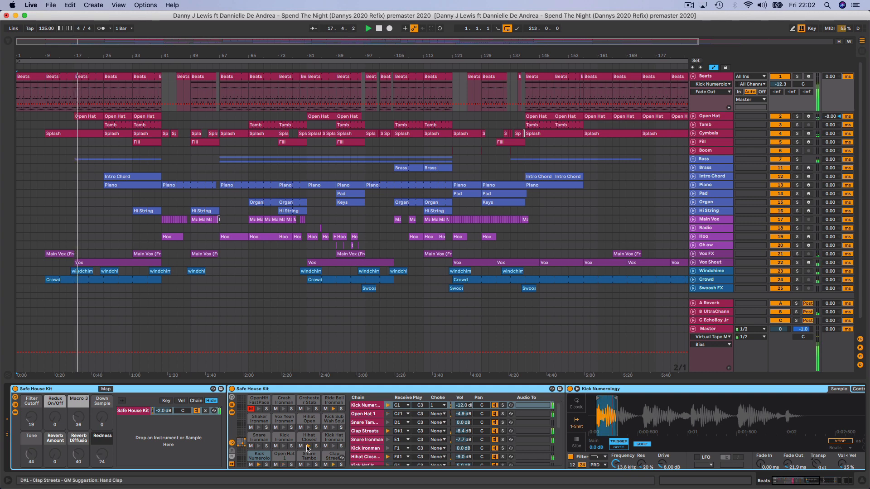
key("space")
double_click(55, 76)
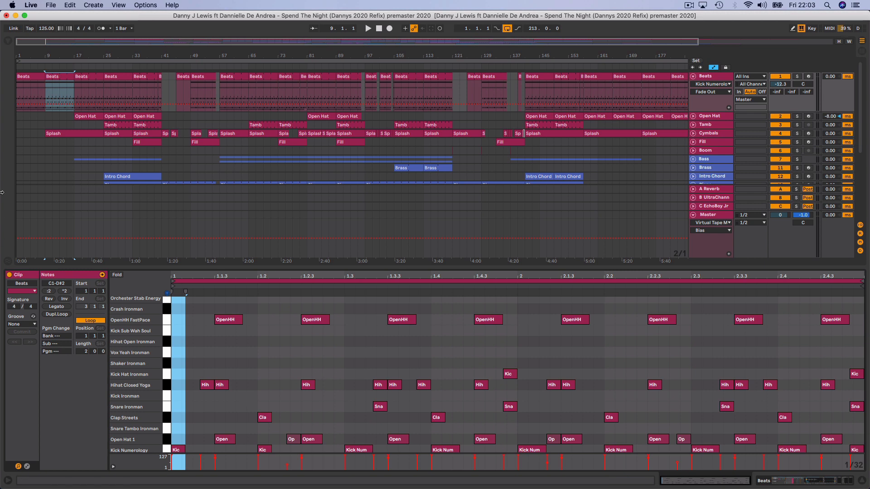
- Move the start of the arrangement loop to bar 17 and briefly play from there
left_click_drag(18, 60, 75, 63)
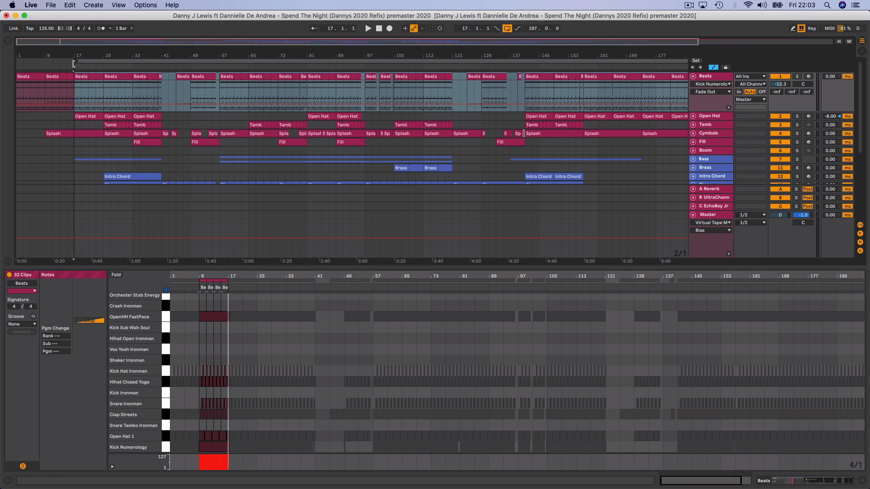
key("space")
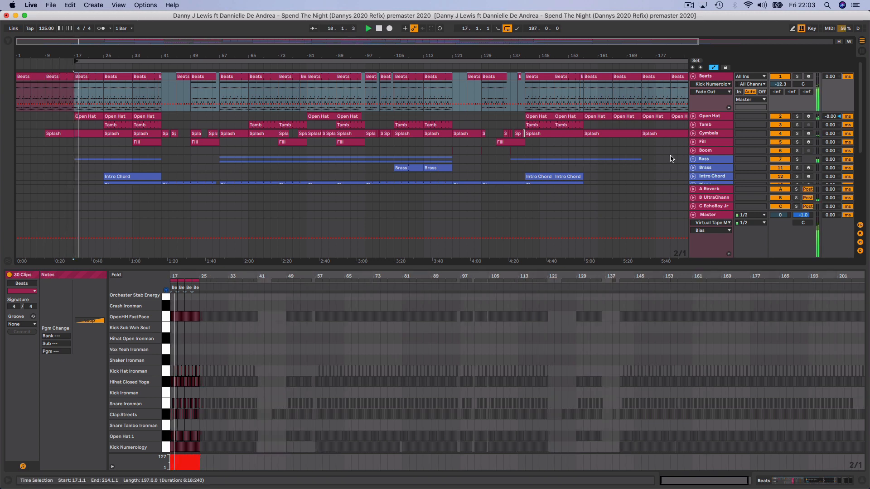
scroll(737, 166, "down", 5)
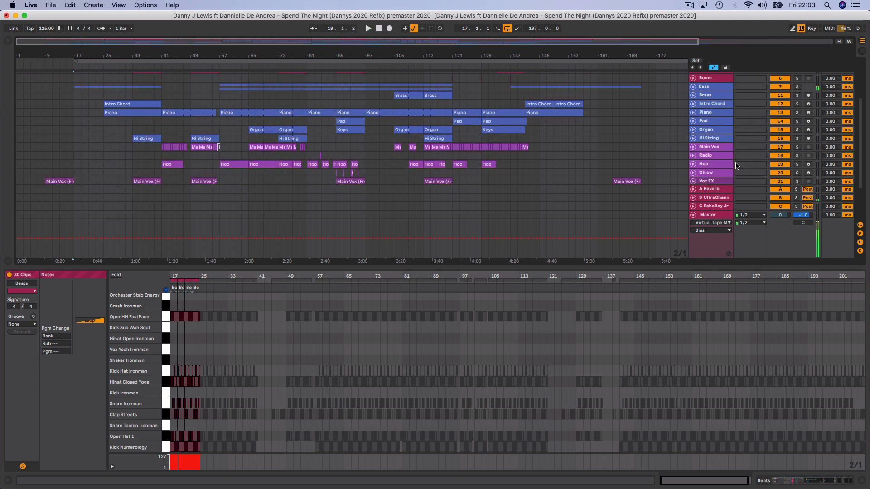
scroll(736, 164, "up", 5)
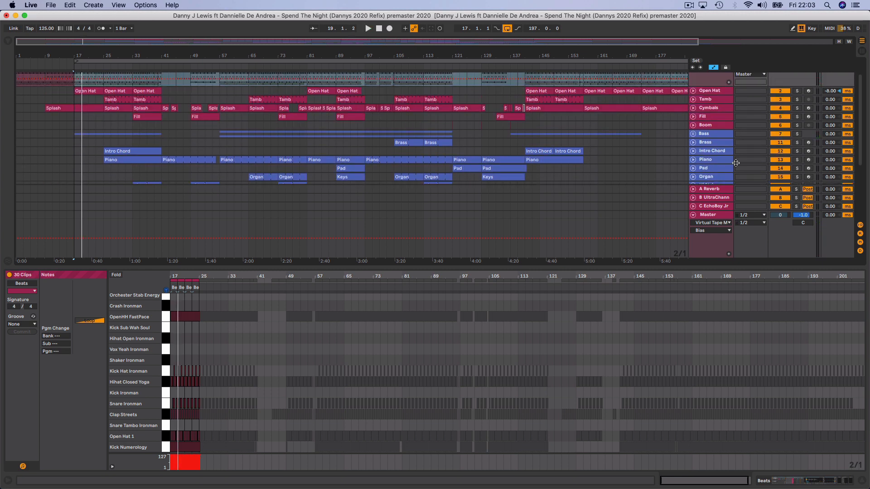
scroll(736, 163, "up", 2)
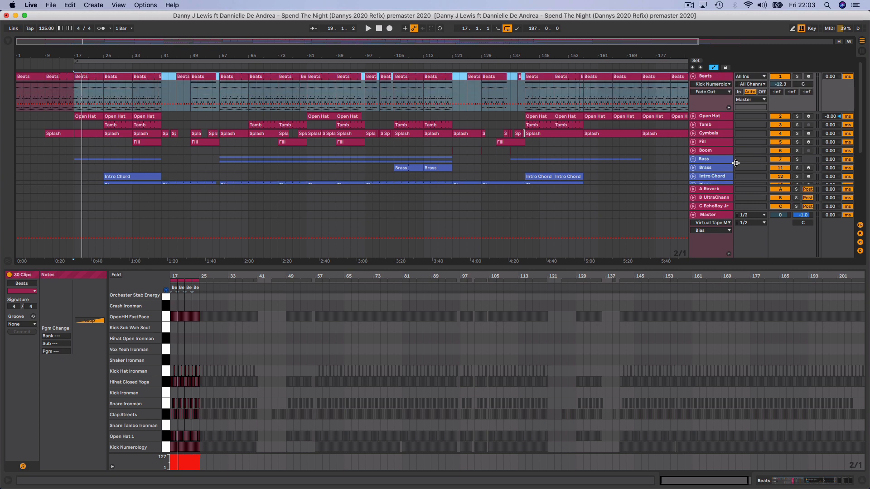
- Compare the note patterns of the Beats clips starting at bars 1 and 9
left_click(49, 75)
left_click(31, 77)
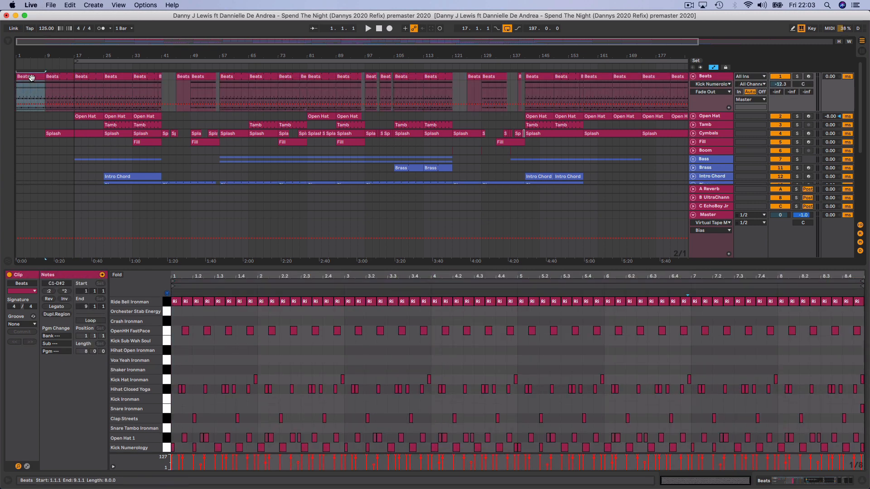
left_click(55, 78)
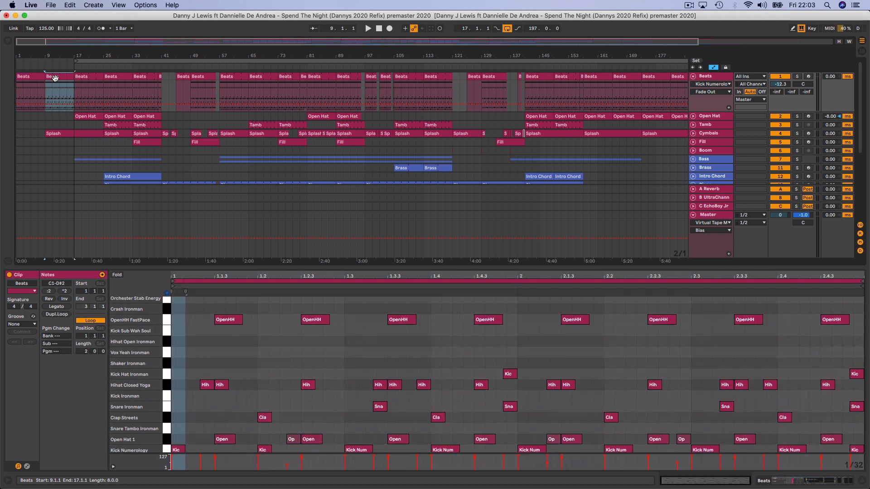
left_click(36, 77)
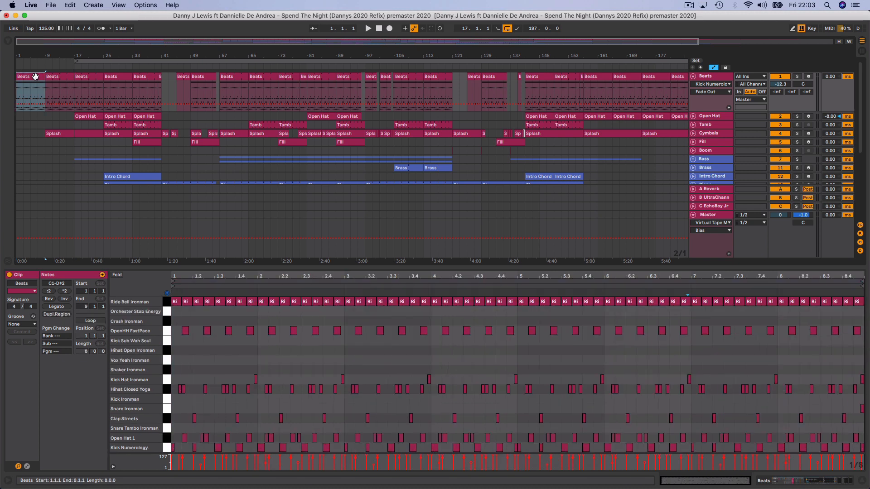
left_click(52, 77)
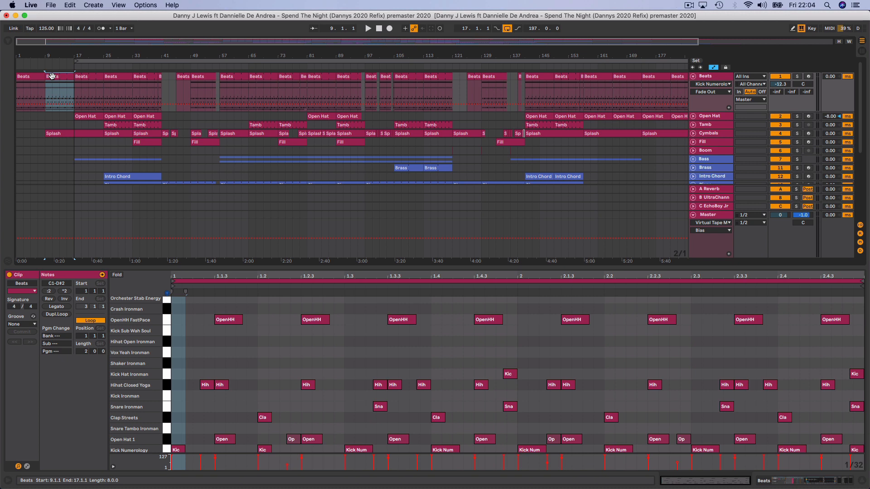
- Select the looped time range, unfold the Open Hat track and show its device chain
left_click(100, 61)
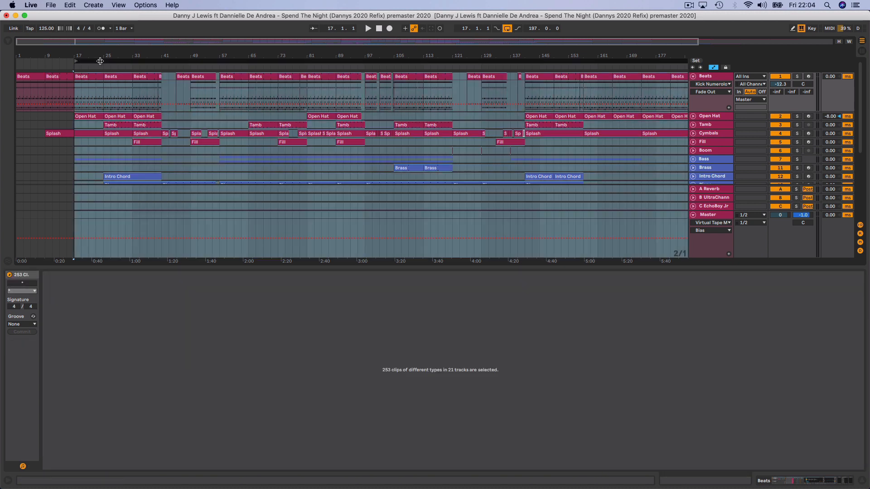
left_click(693, 116)
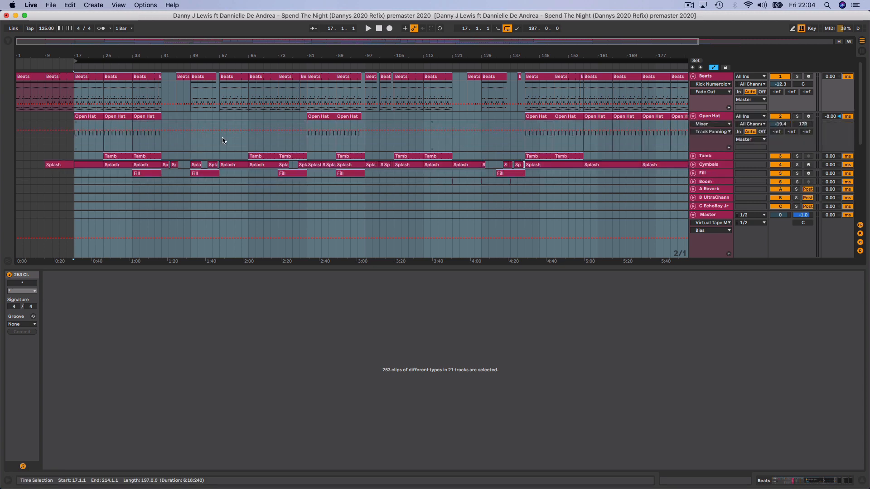
left_click(711, 121)
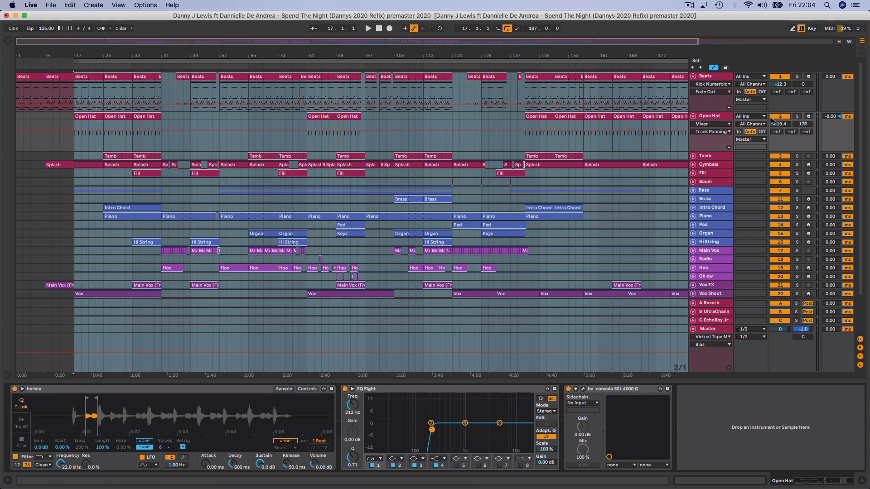
- Listen to the Open Hat track soloed, and turn its solo off again
left_click(797, 117)
key("space")
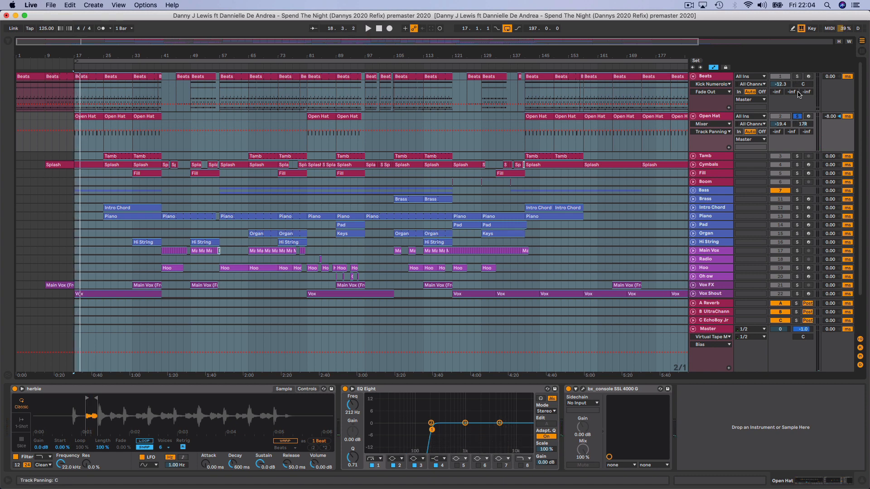
left_click(798, 117)
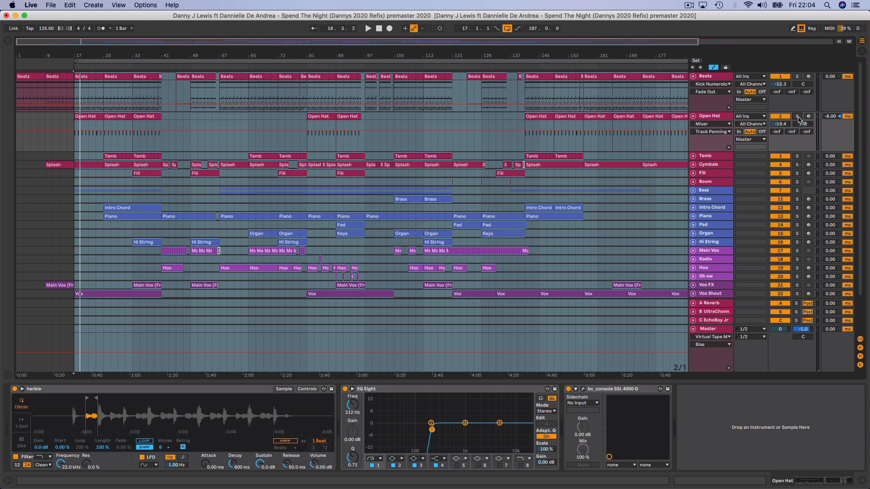
key("space")
- Unfold the Vox Shout, Windchime and Crowd tracks and review their clips in the arrangement
left_click(693, 293)
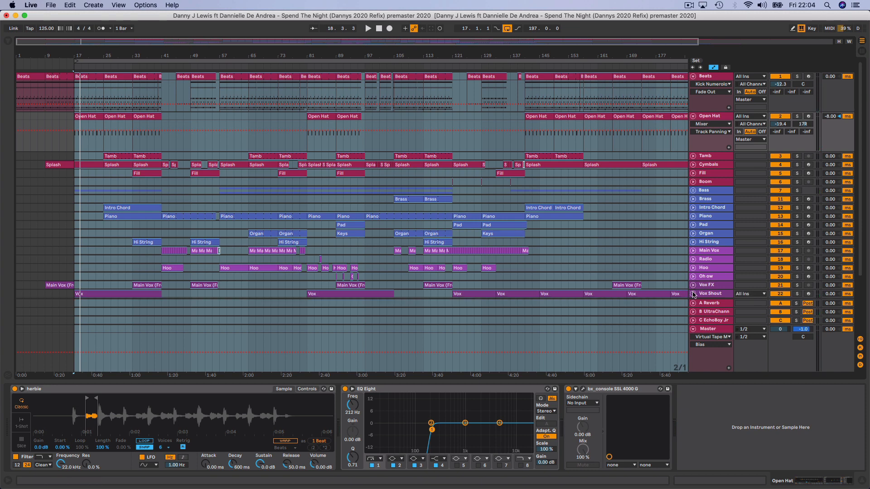
scroll(693, 295, "down", 4)
left_click(693, 257)
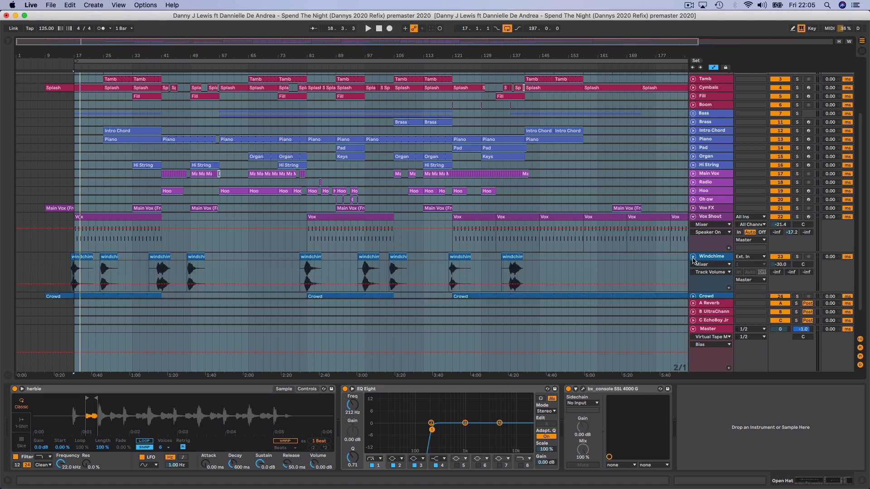
scroll(716, 294, "down", 3)
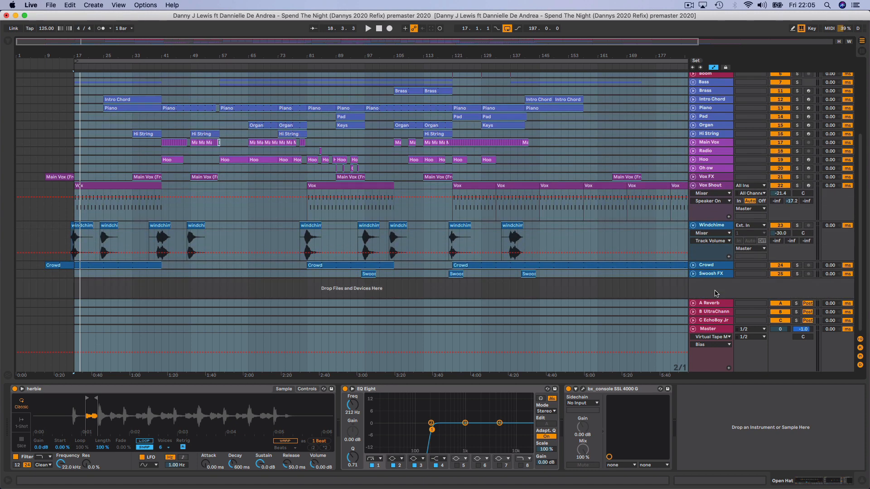
left_click(693, 265)
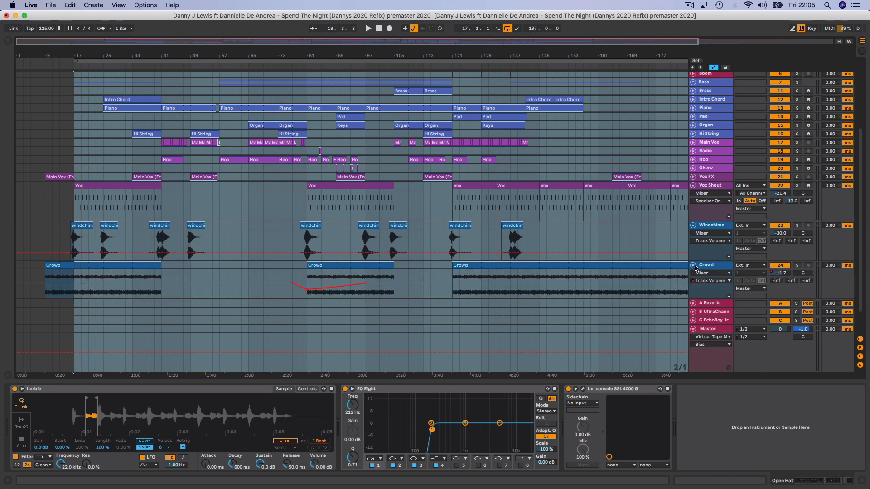
scroll(696, 269, "down", 3)
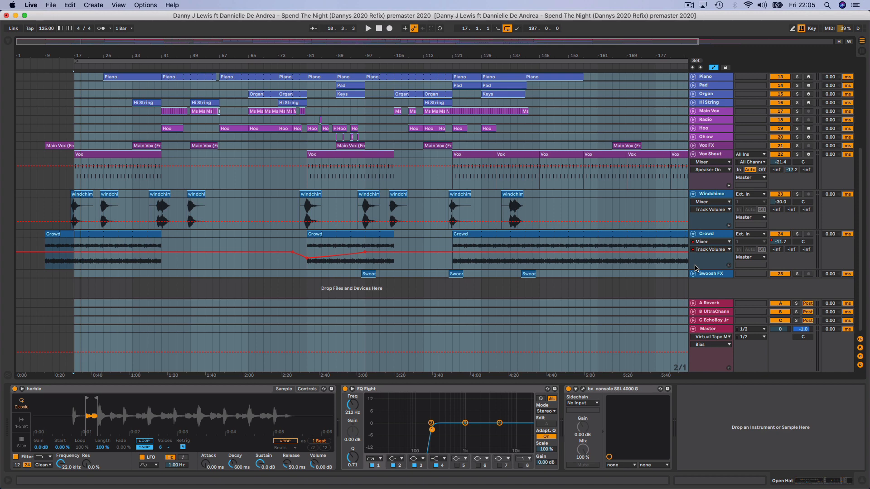
scroll(696, 269, "up", 10)
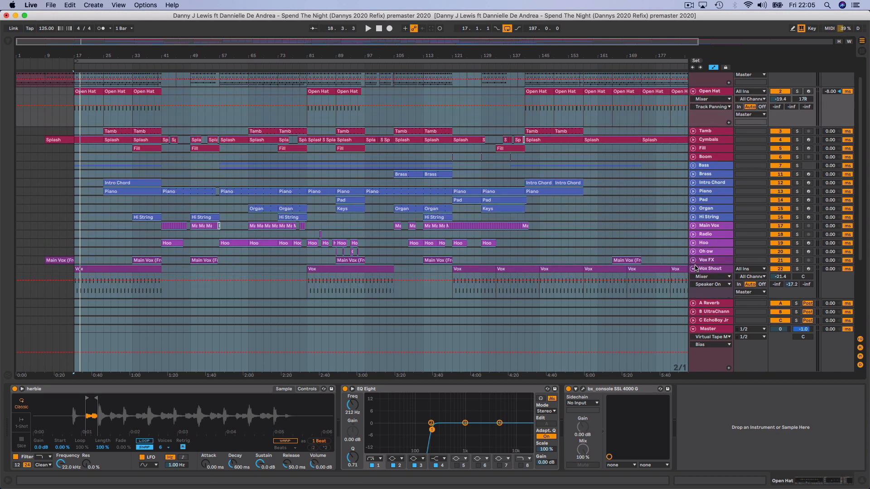
scroll(696, 268, "down", 10)
scroll(696, 268, "up", 12)
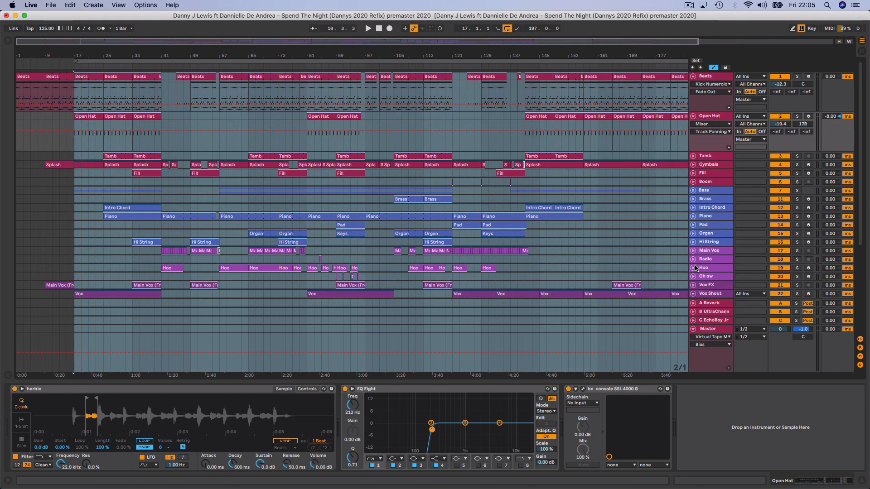
- Unfold the Bass group to show its Real Bass, Intro/Outro and Sub Bass tracks, and start playback
left_click(694, 190)
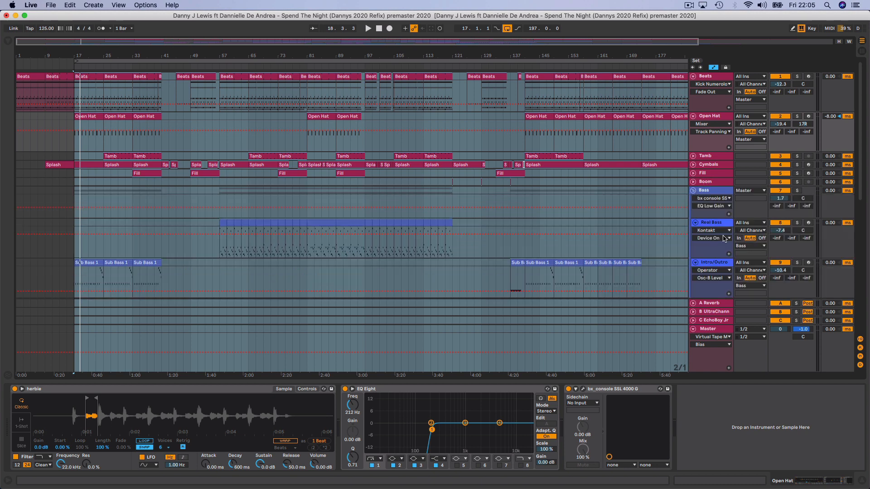
scroll(280, 253, "down", 5)
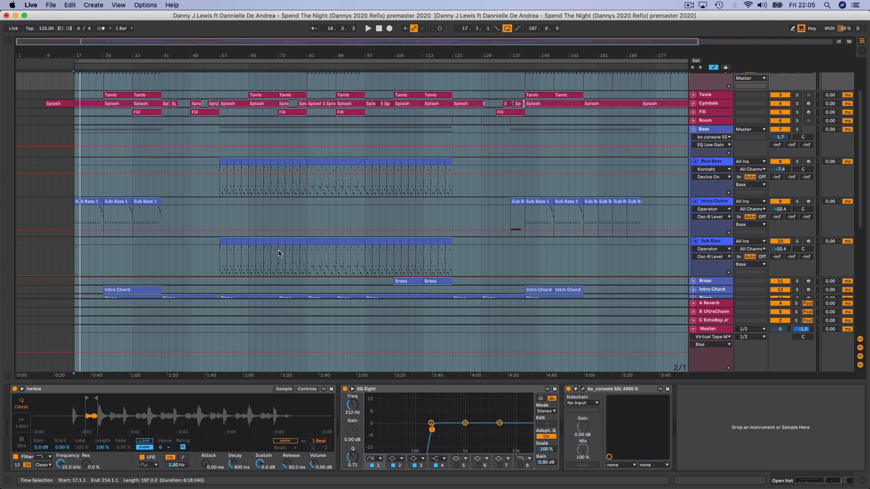
key("space")
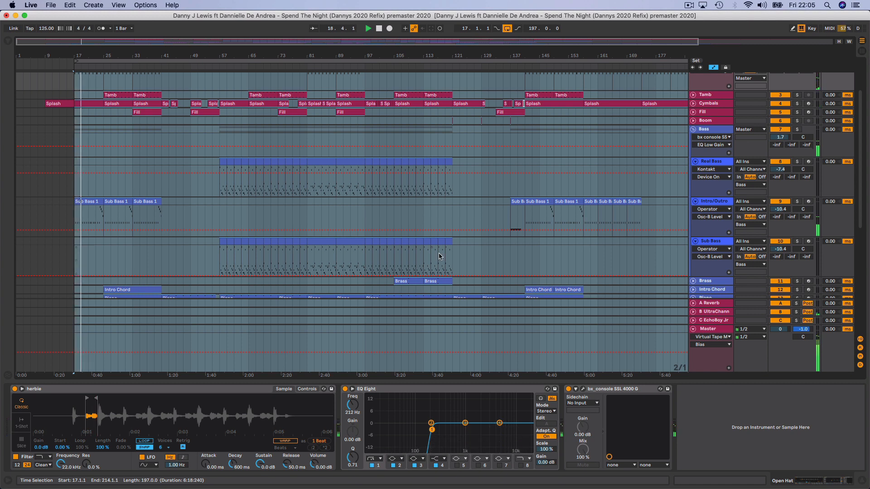
- Play the section from bar 17 and inspect the notes of the Intro/Outro track's Sub Bass 1 clips at bars 17 and 25
scroll(543, 284, "down", 10)
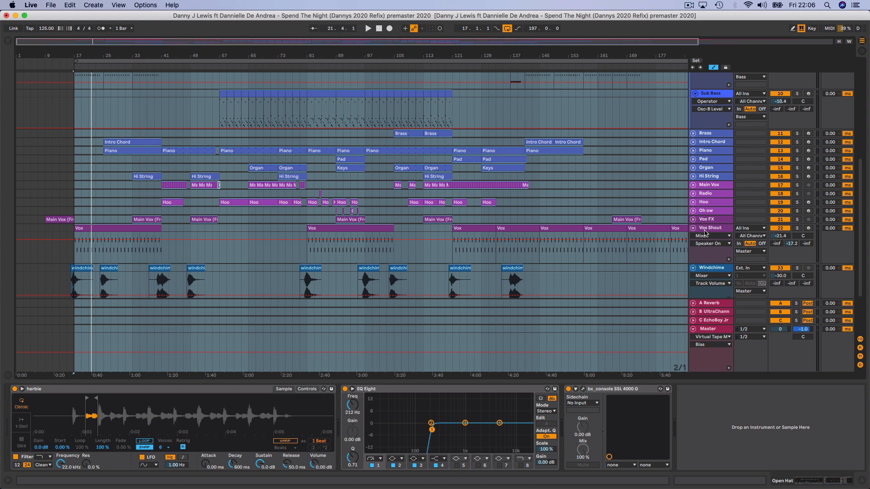
key("space")
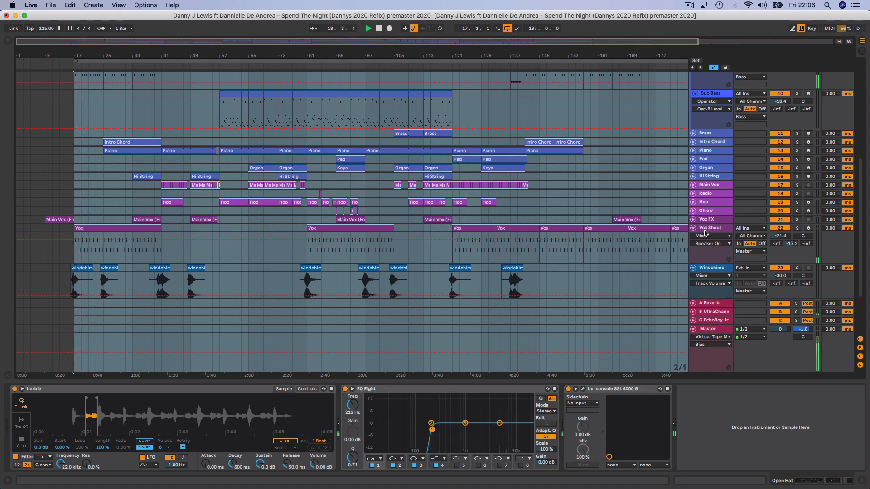
scroll(705, 233, "up", 3)
scroll(705, 232, "up", 1)
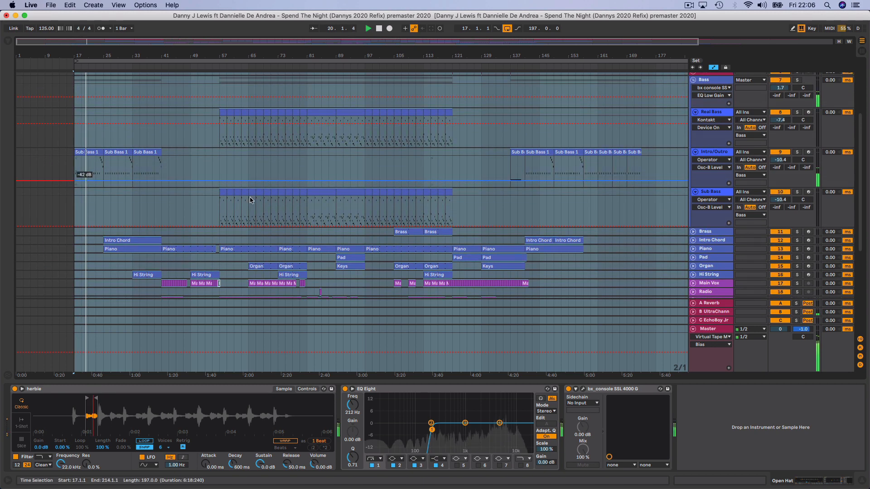
left_click(95, 153)
double_click(95, 153)
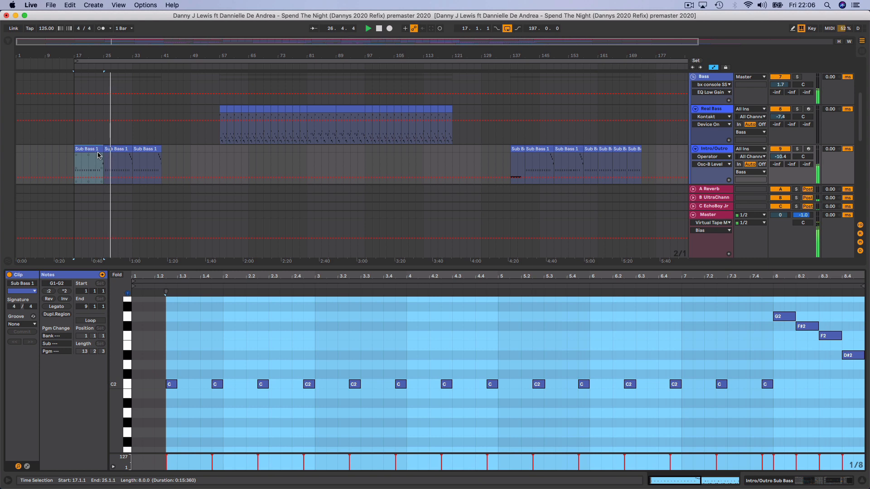
left_click(123, 148)
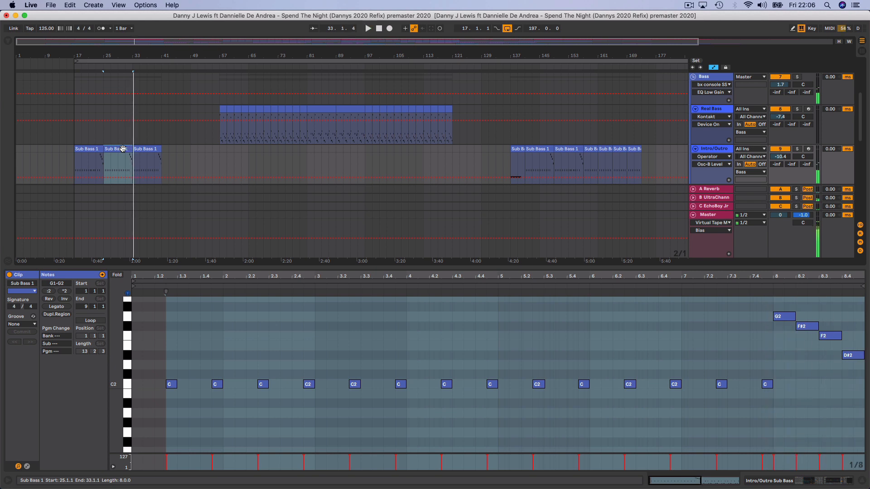
- Unfold the Intro Chord track to review its clips and show its device chain
scroll(123, 148, "down", 10)
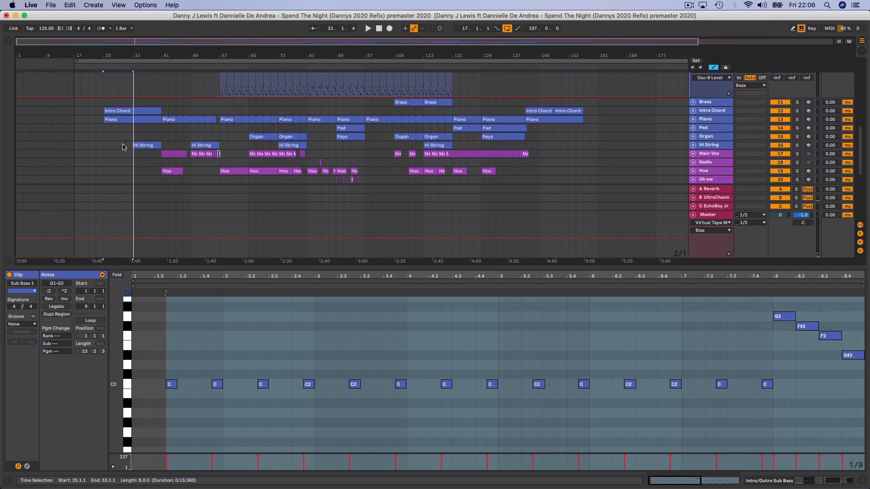
left_click(693, 111)
left_click(708, 114)
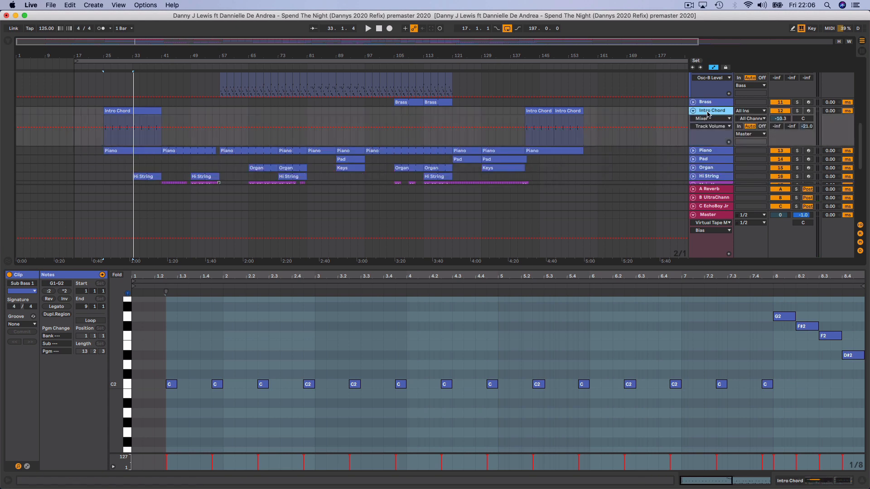
double_click(708, 112)
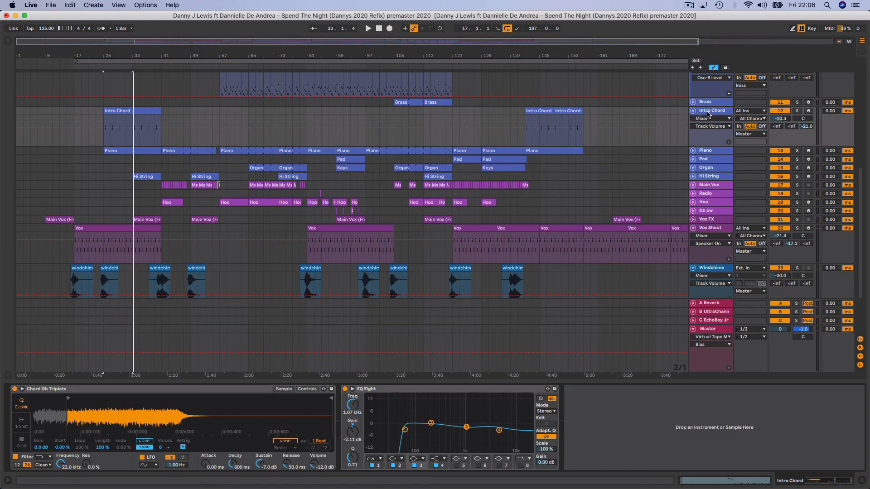
- Unfold the Piano track, show its devices, and compare its bar 25 clip with the other parts in that section
left_click(702, 152)
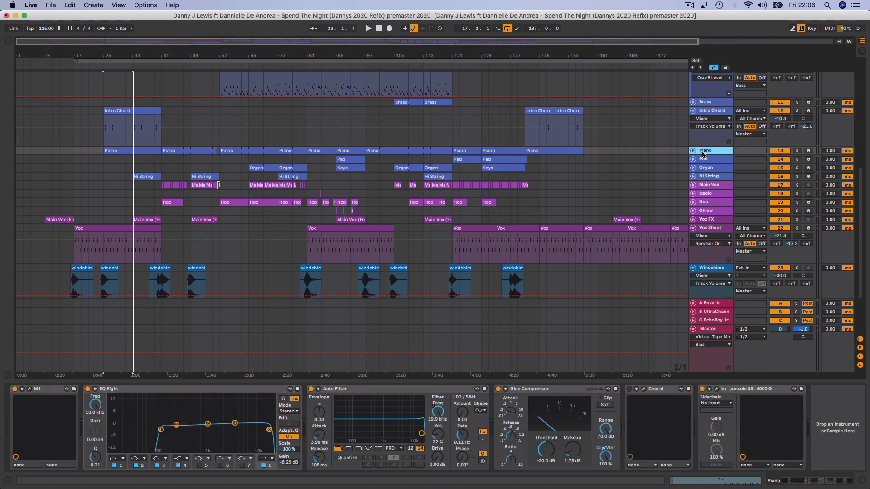
left_click(692, 151)
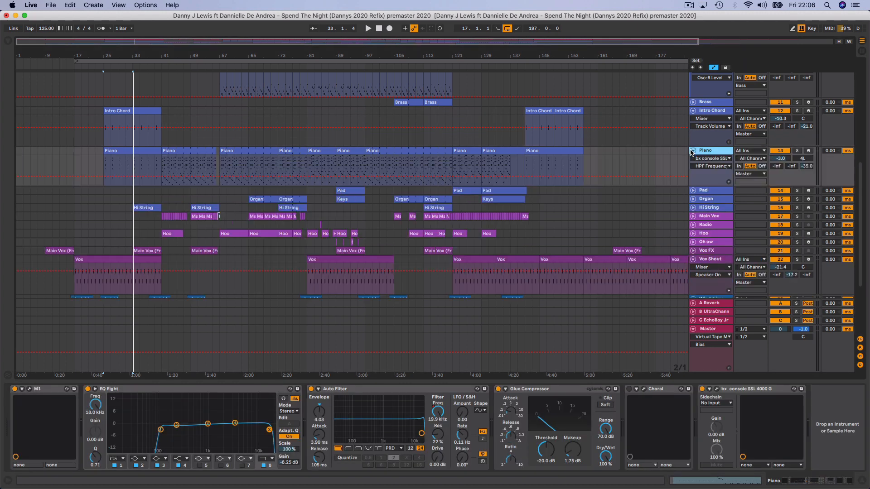
left_click(143, 151)
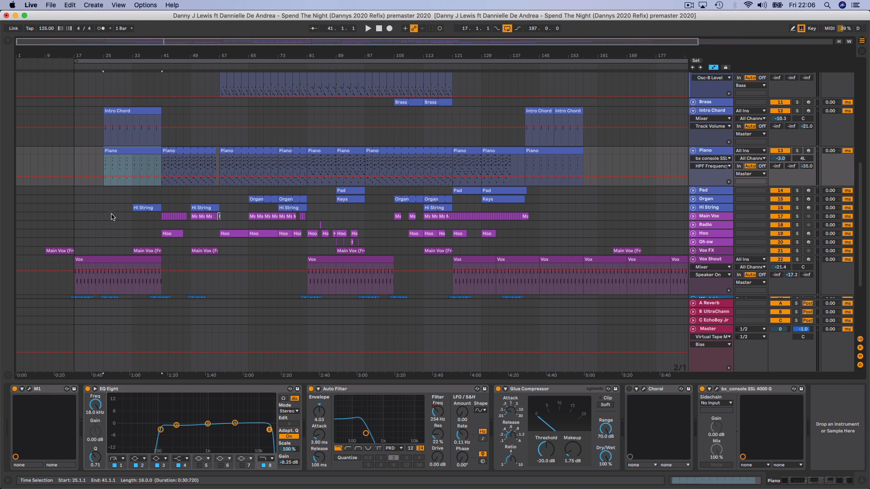
scroll(113, 217, "down", 5)
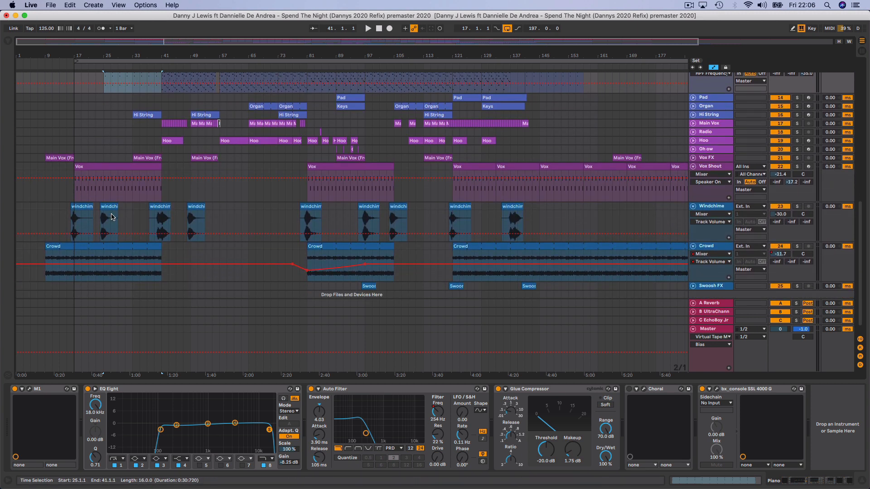
scroll(107, 132, "up", 5)
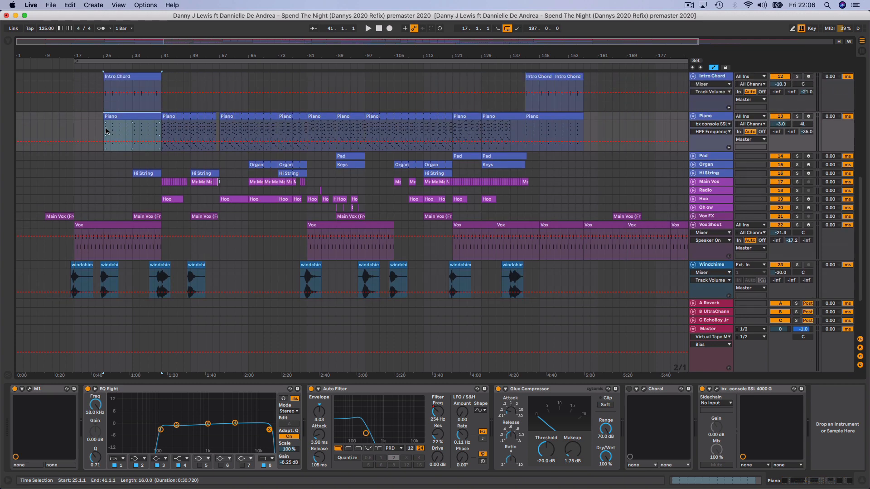
scroll(106, 132, "up", 2)
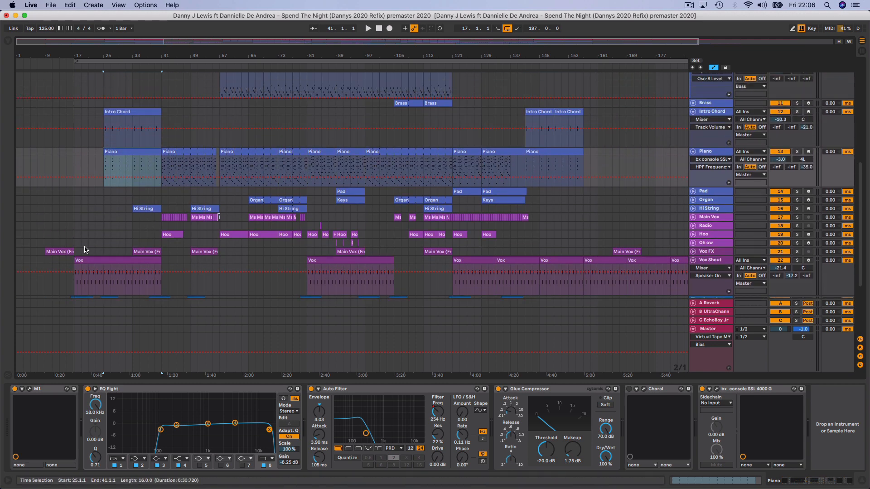
- Unfold the Vox FX track, listen to its clip before bar 17 soloed, and turn the solo off again
left_click(693, 252)
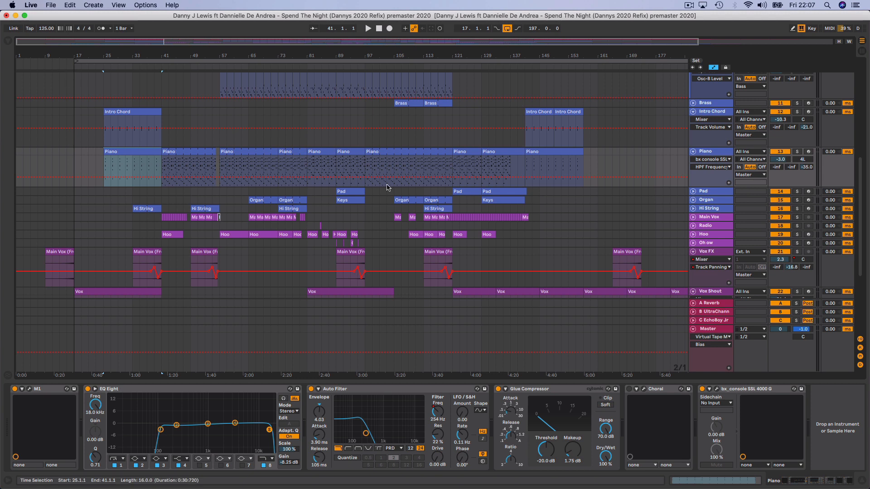
left_click(799, 251)
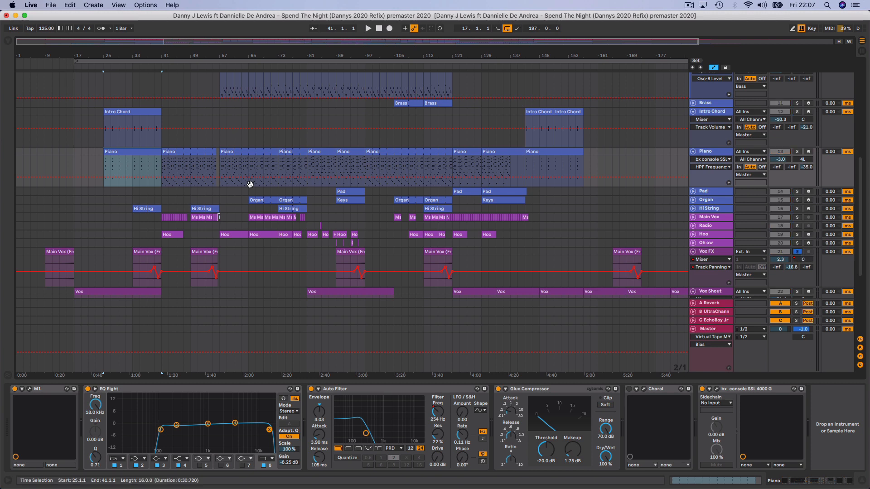
left_click(59, 67)
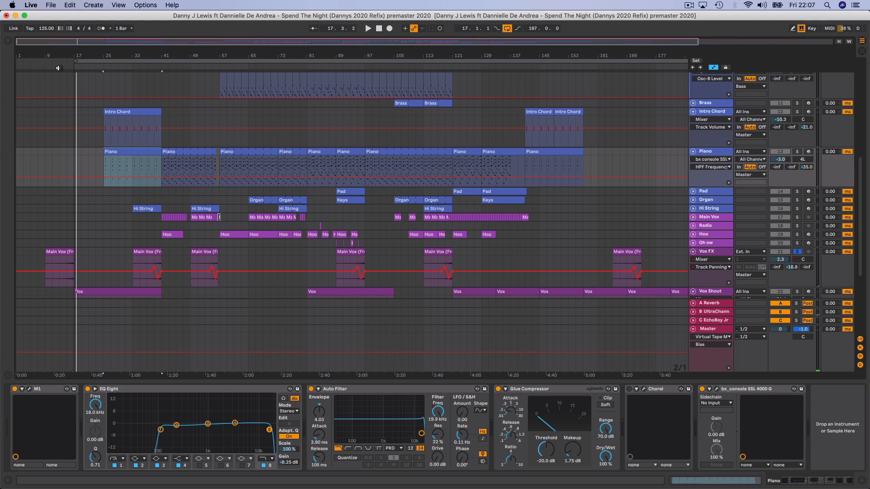
left_click(800, 252)
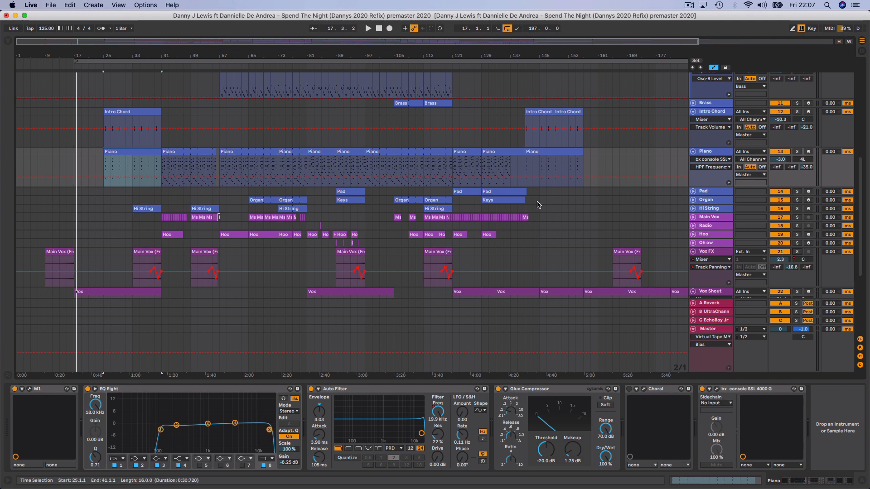
- Play the section leading up to bar 41 and inspect the notes of the Hi String clip at bar 33, folding the track again
left_click(130, 66)
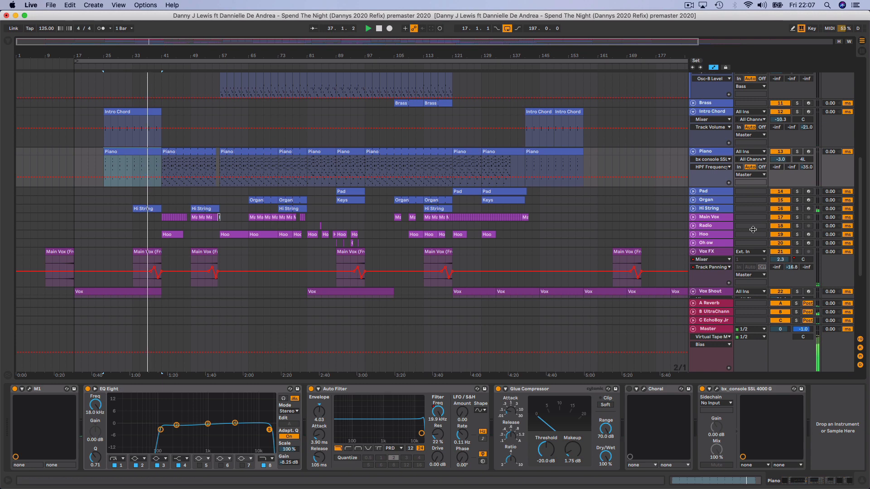
left_click(693, 209)
double_click(144, 211)
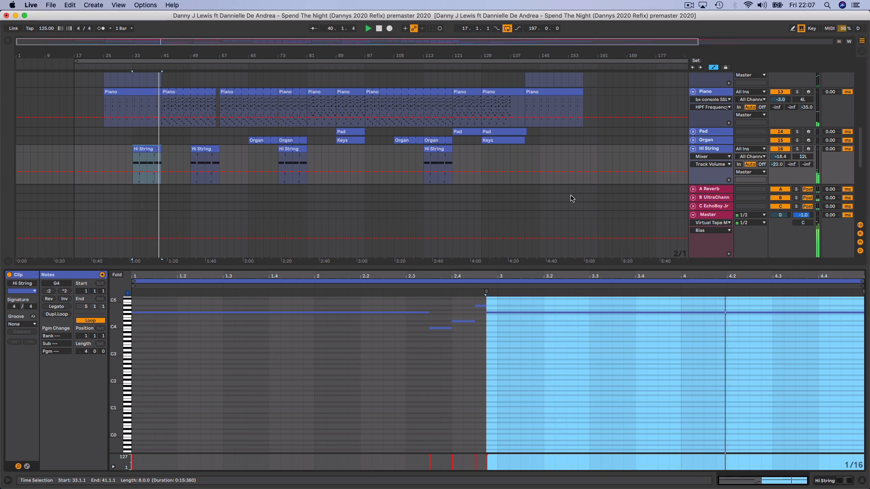
left_click(693, 148)
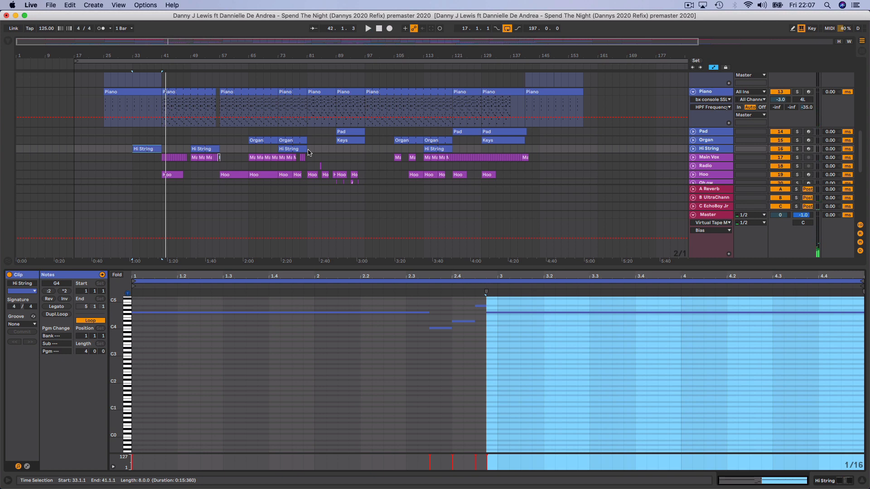
- Unfold the Fill track, listen to the fill just before bar 41 soloed, and turn the solo off again
scroll(172, 180, "up", 5)
scroll(171, 181, "up", 5)
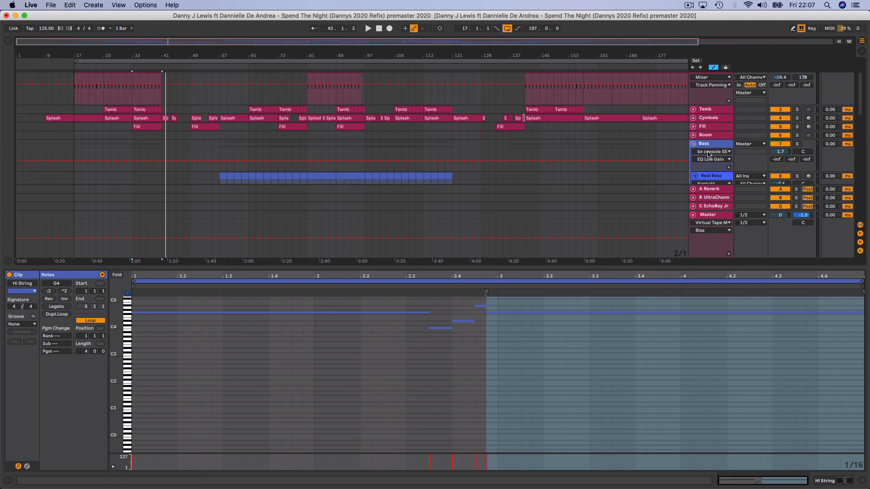
left_click(693, 127)
left_click(157, 127)
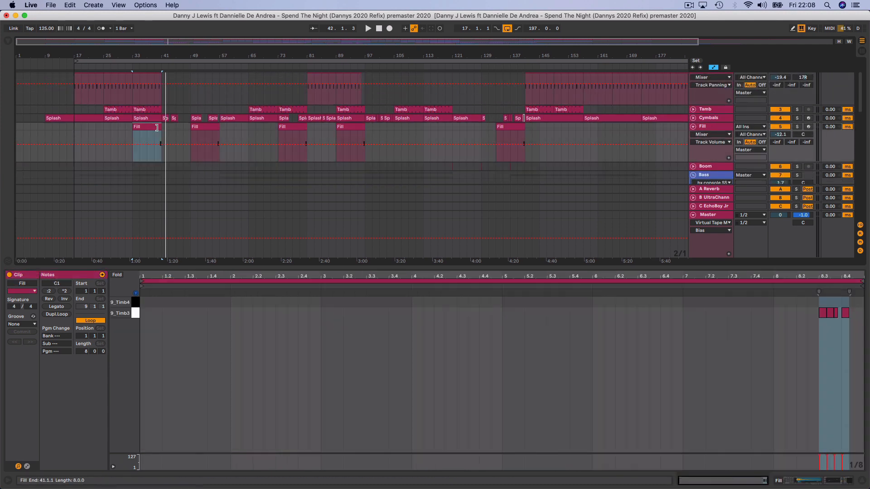
left_click(797, 126)
left_click(156, 68)
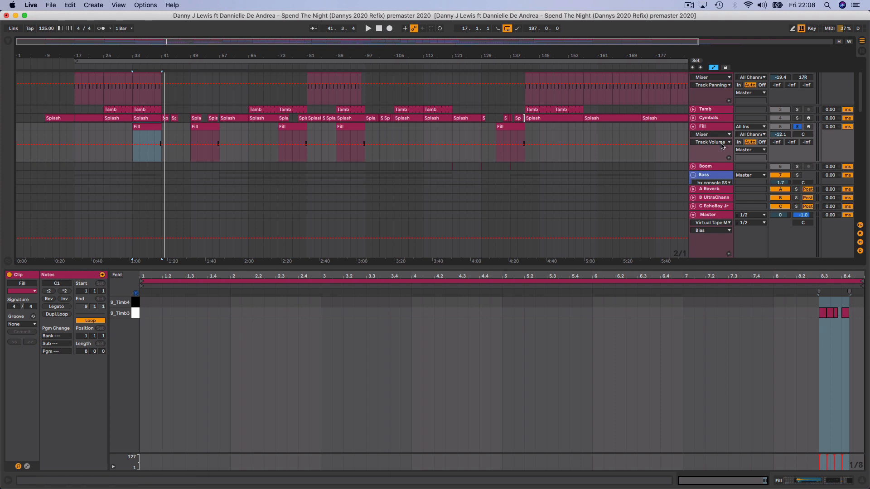
left_click(797, 127)
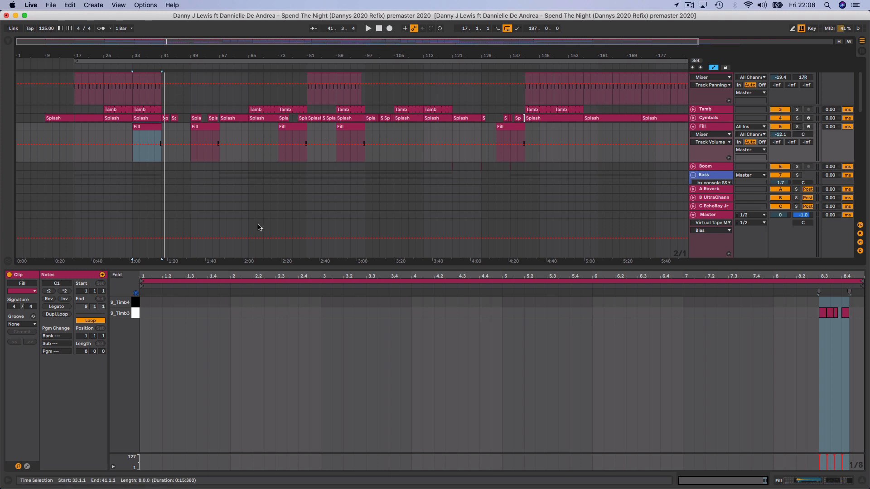
- Move the loop start to bar 39 and play the transition into bar 41
scroll(258, 227, "down", 5)
scroll(258, 227, "down", 5)
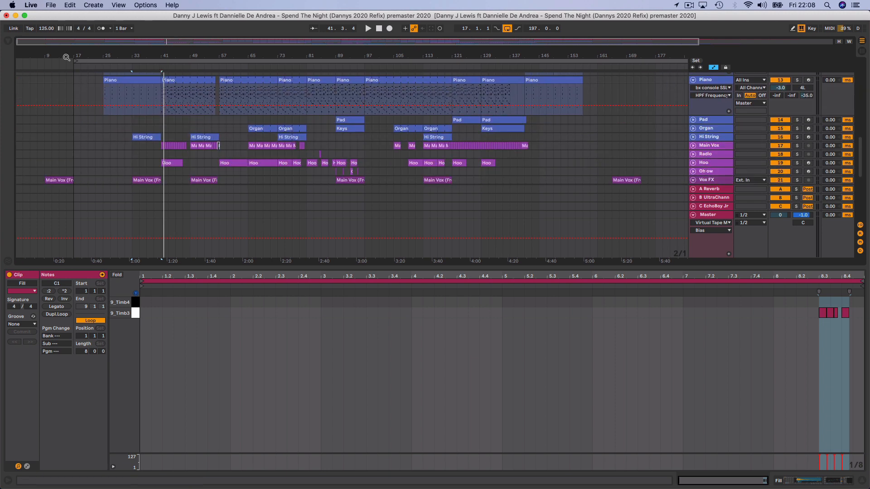
left_click_drag(77, 61, 167, 126)
key("space")
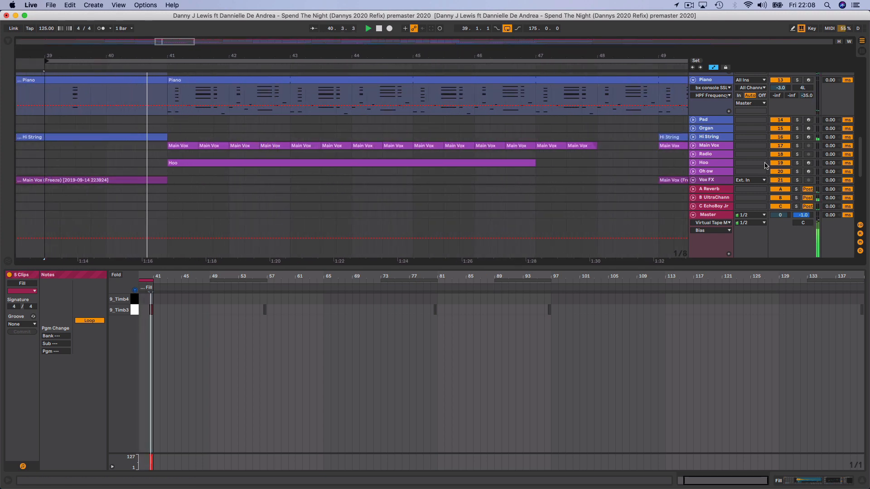
- Inspect the notes of the Piano clip at bar 41 during playback and bring up the track's devices
left_click(713, 84)
left_click(621, 79)
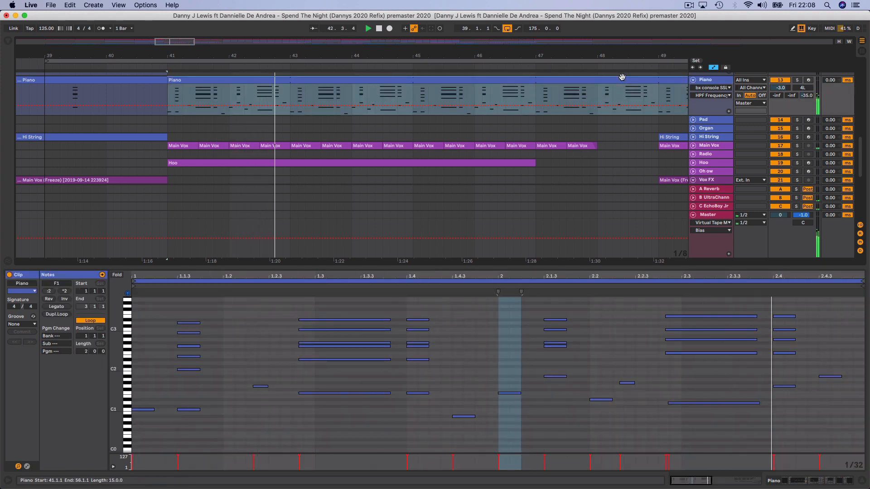
left_click_drag(368, 276, 242, 276)
double_click(711, 82)
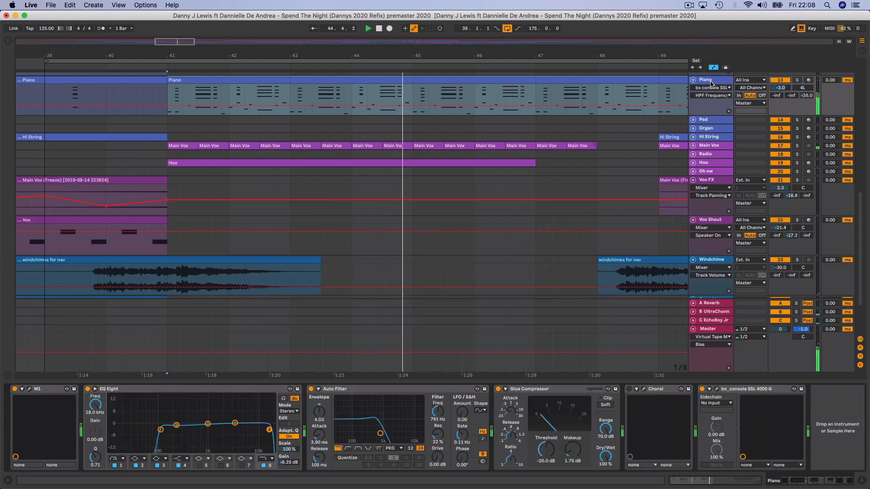
- Display the Auto Filter Frequency automation on the Piano track and review it across the whole arrangement
left_click(712, 87)
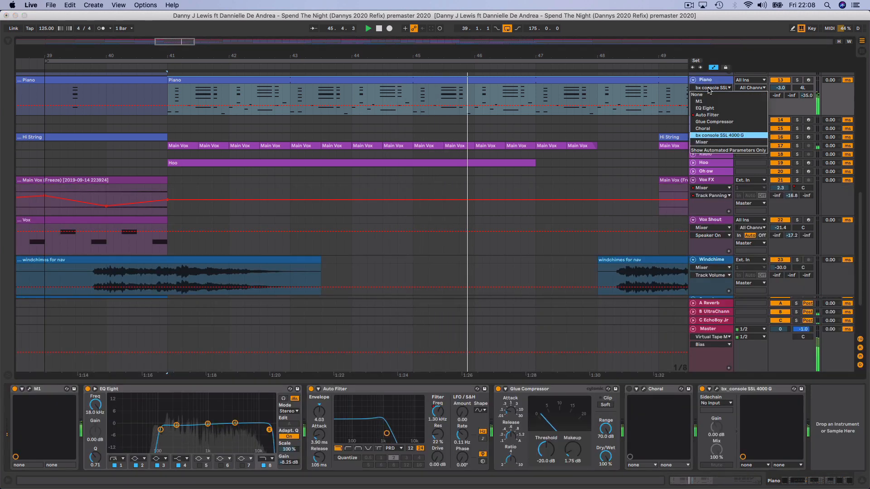
left_click(705, 116)
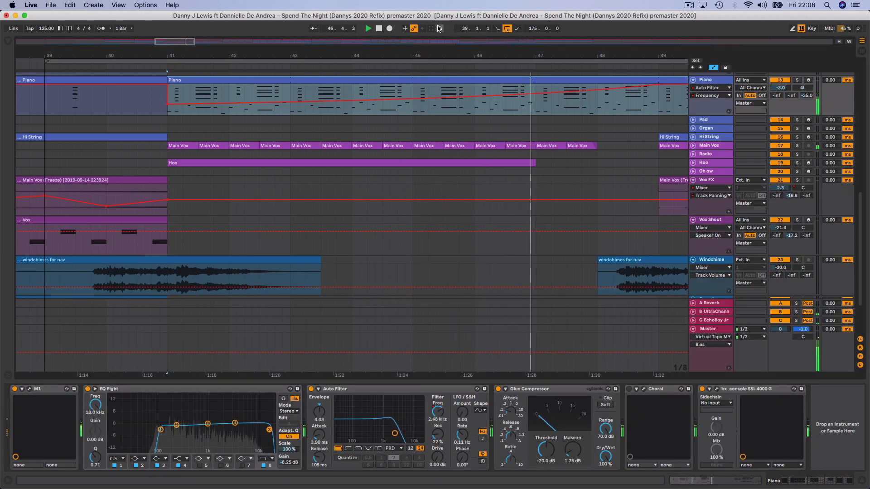
left_click_drag(361, 57, 147, 58)
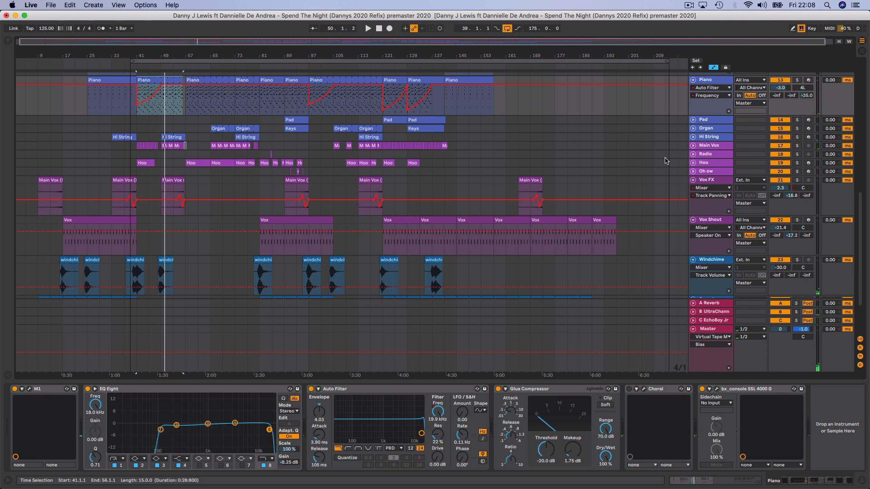
- Unfold the Main Vox track, solo it, and play its clips from just before bar 41
left_click(693, 146)
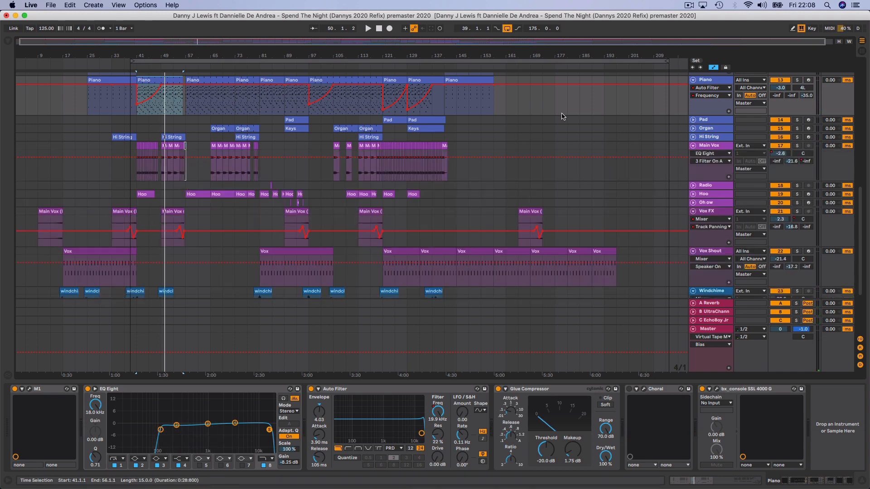
left_click_drag(136, 56, 175, 56)
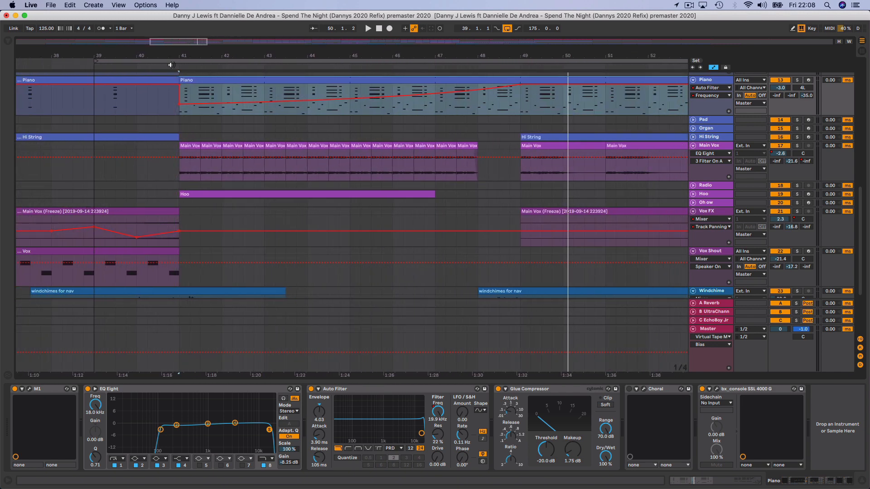
left_click(797, 147)
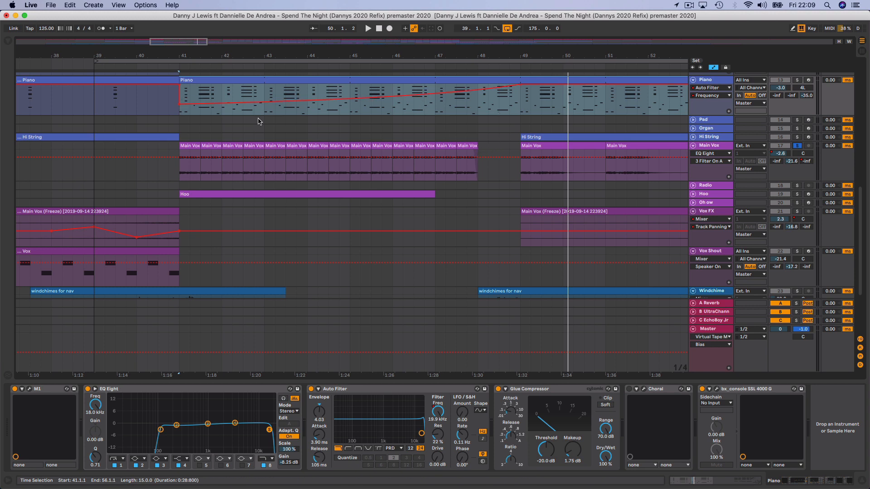
left_click(162, 68)
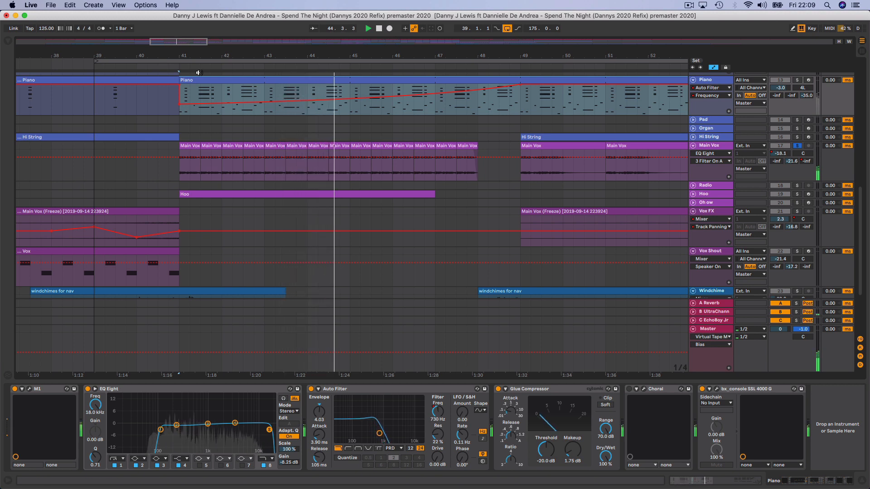
- Show the Main Vox track's C-EchoBoy Jr send automation, turn its solo off, and view the arrangement from bar 39 onward
left_click(806, 162)
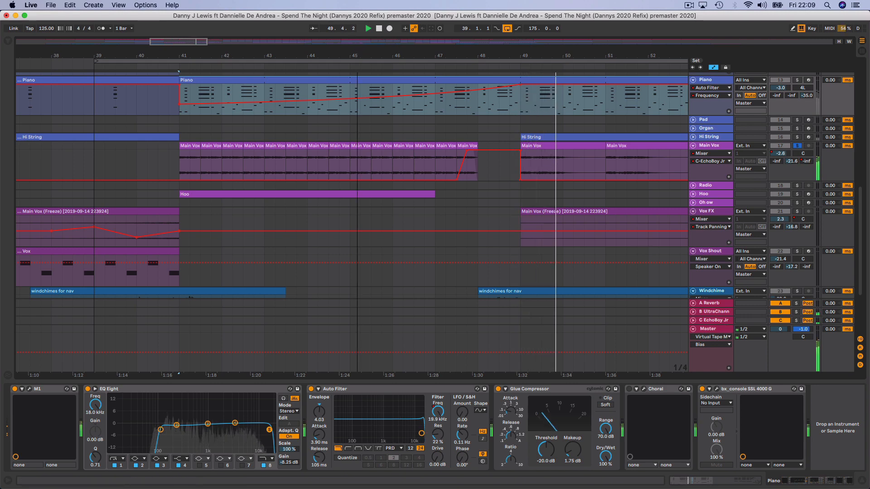
double_click(362, 46)
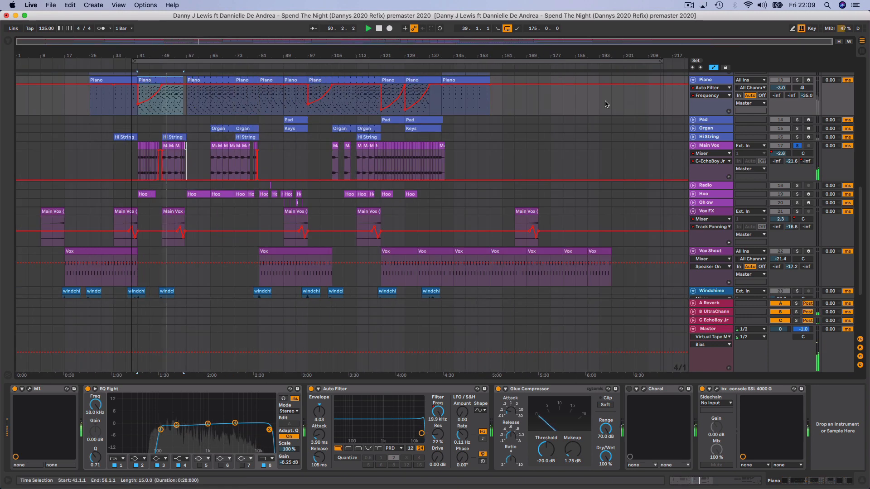
left_click(798, 145)
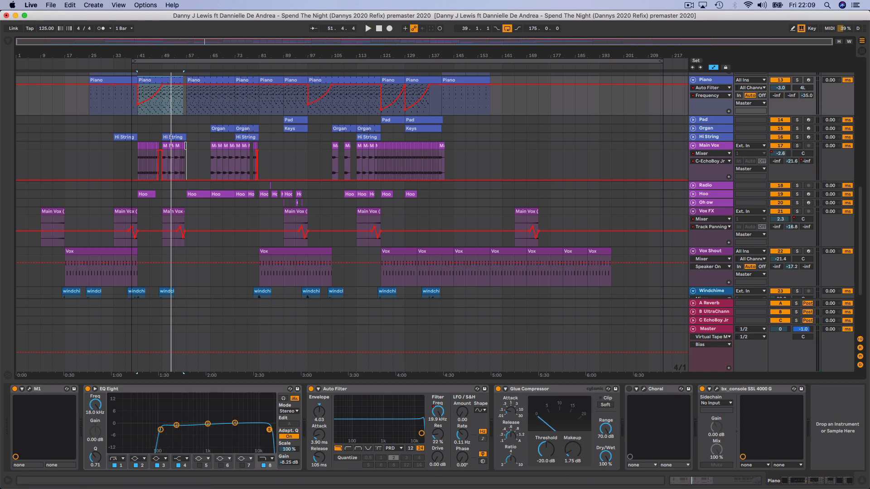
left_click_drag(163, 55, 162, 104)
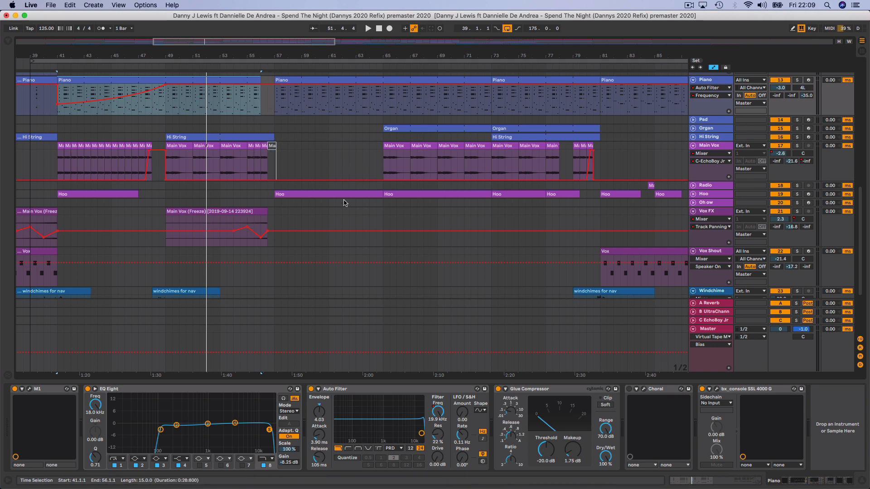
- Play the breakdown from bar 51 and examine closely how the tracks change going into bar 57
scroll(344, 202, "up", 10)
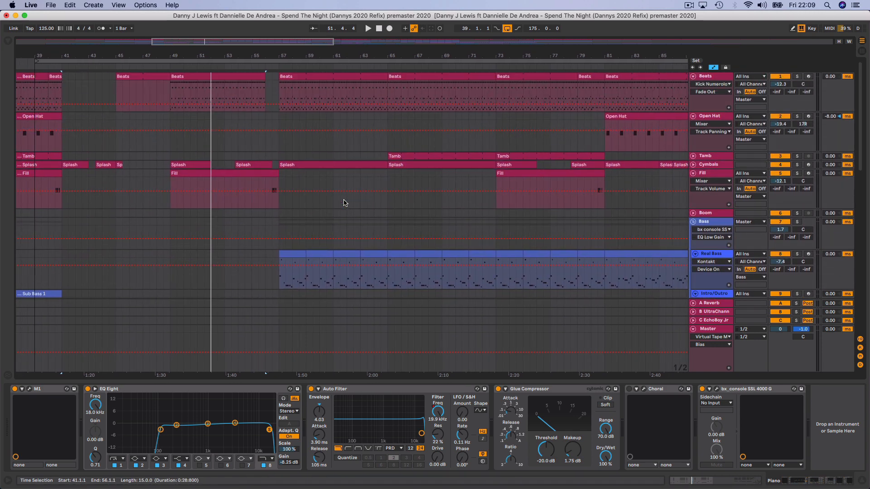
key("space")
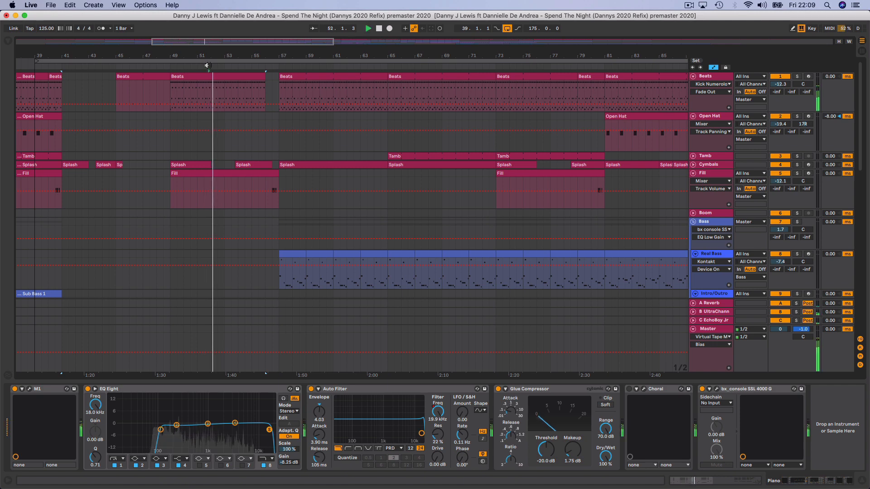
scroll(350, 297, "down", 10)
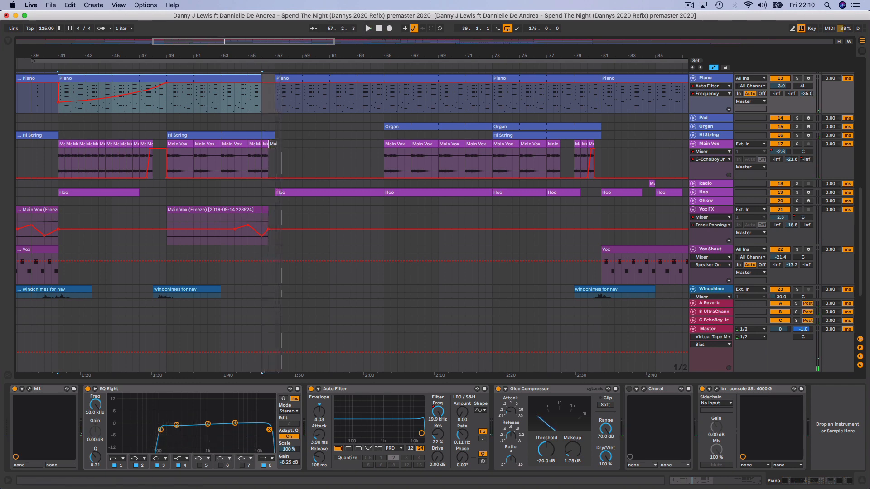
left_click_drag(262, 55, 262, 57)
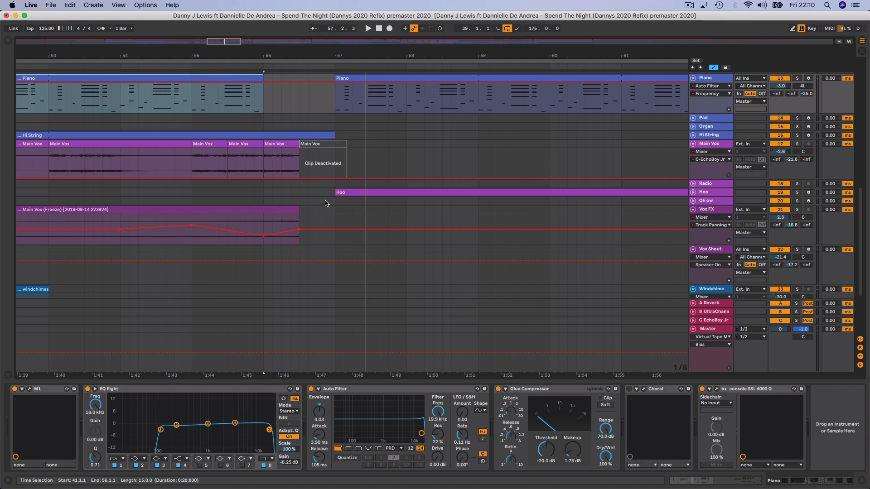
scroll(326, 203, "up", 10)
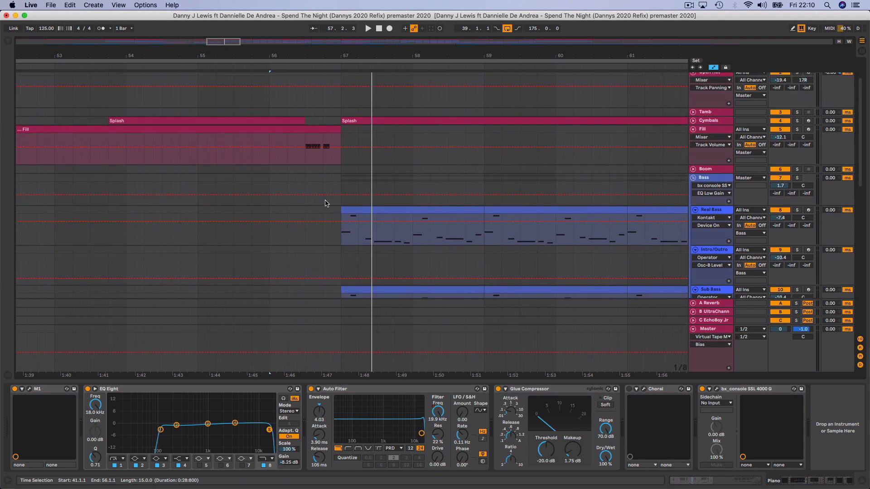
- Play the full mix from just before bar 57 and look over the drum, bass, chord and piano tracks
left_click(325, 56)
left_click_drag(325, 56, 320, 55)
right_click(325, 51)
left_click(322, 53)
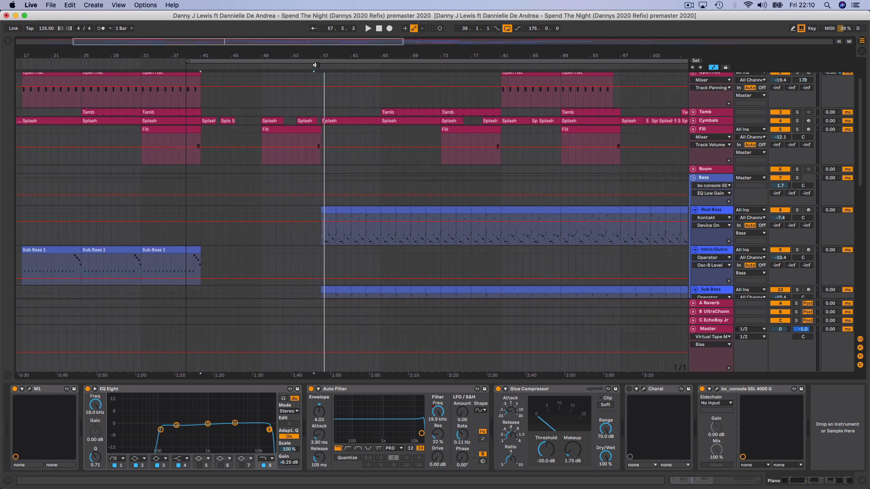
left_click(316, 66)
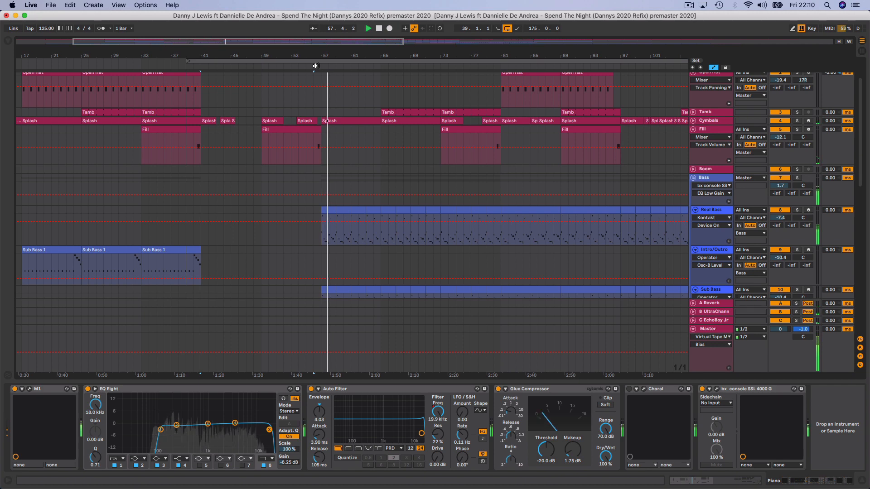
scroll(480, 192, "up", 1)
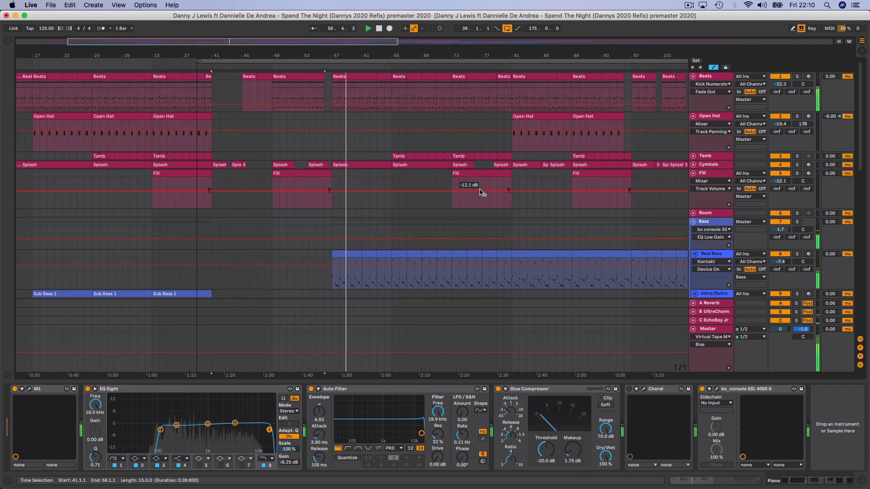
scroll(480, 192, "down", 3)
scroll(480, 192, "down", 4)
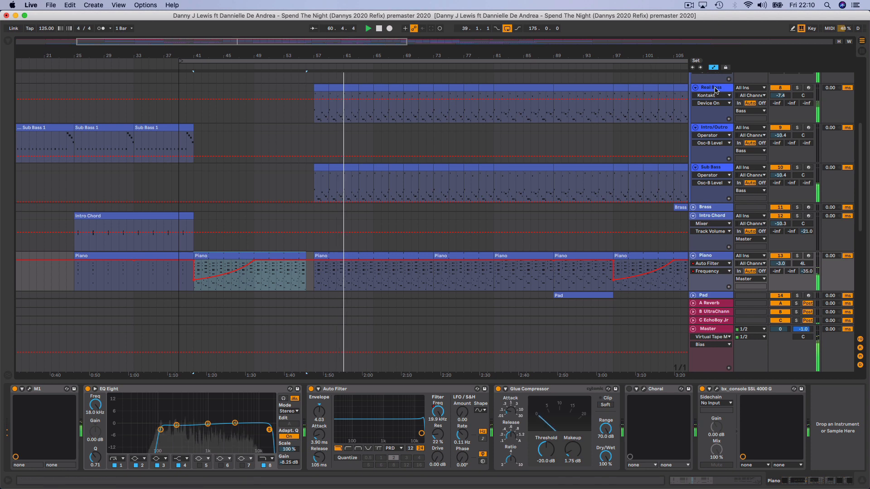
- Show the devices of the Intro/Outro and Real Bass tracks, and move the loop start to bar 57
left_click(712, 127)
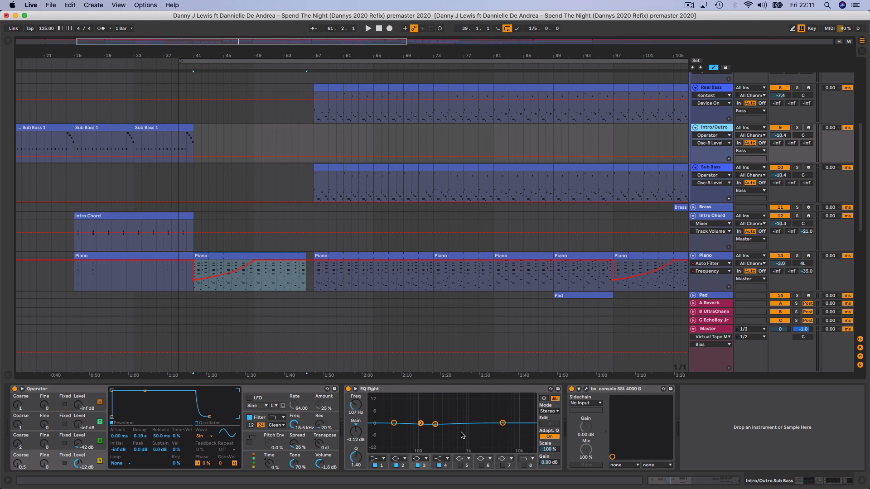
left_click(715, 88)
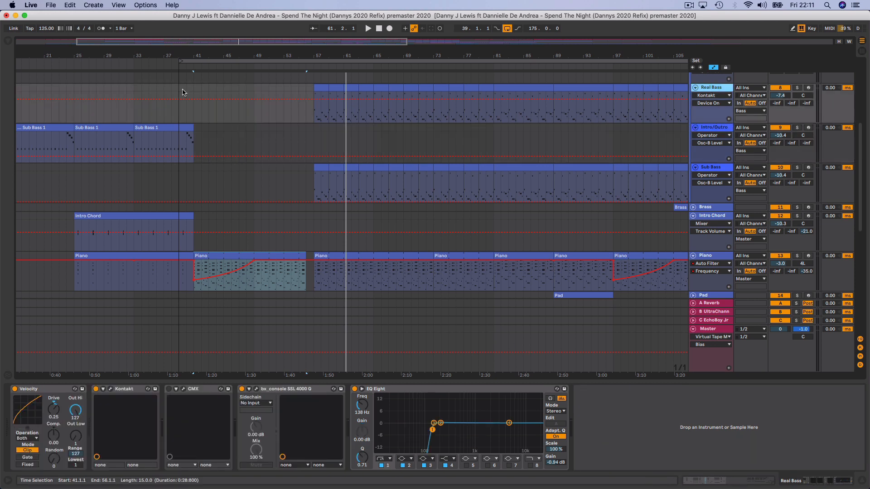
left_click_drag(182, 60, 314, 60)
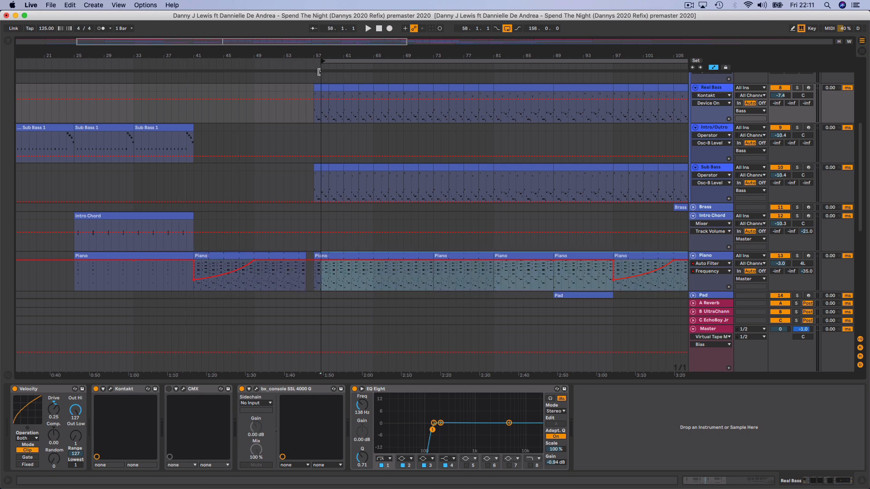
- Solo the Real Bass track, play it from bar 57, and inspect its Kontakt instrument before closing the plug-in window
left_click(798, 91)
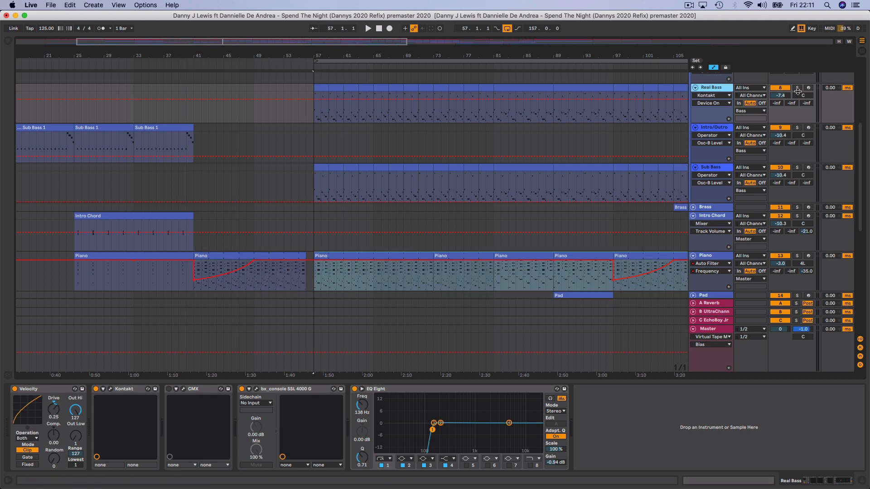
left_click(798, 88)
key("space")
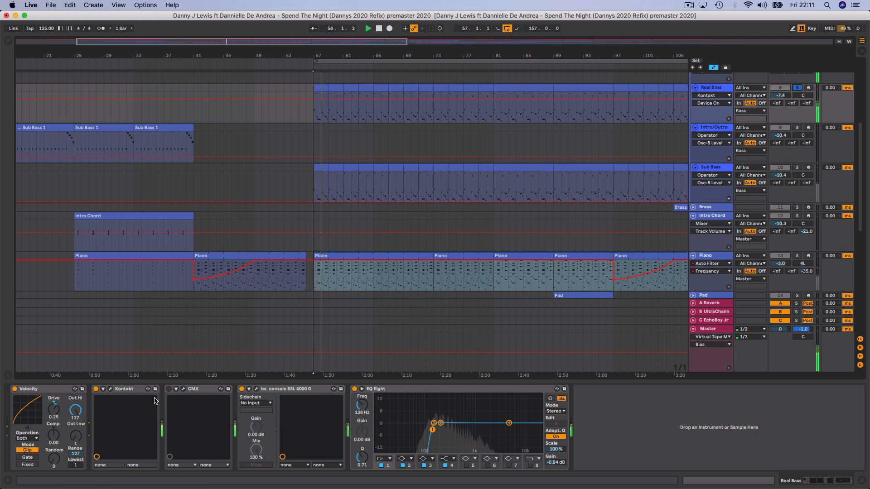
left_click(111, 391)
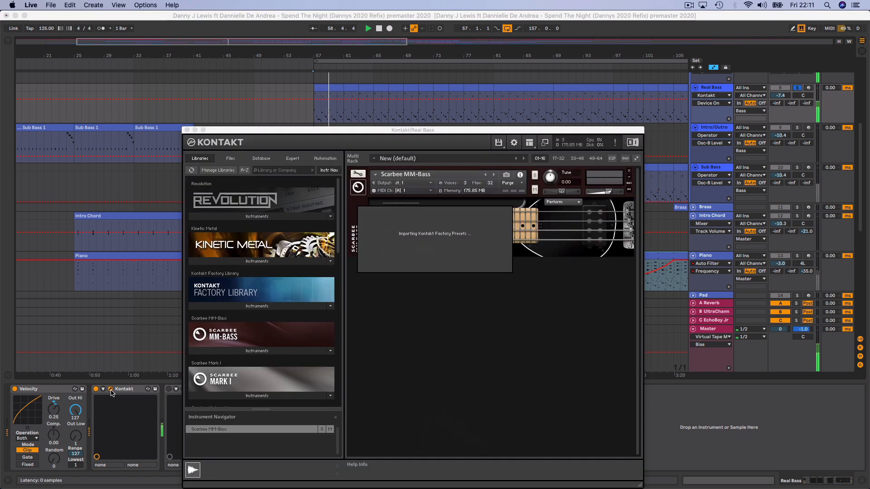
left_click(187, 130)
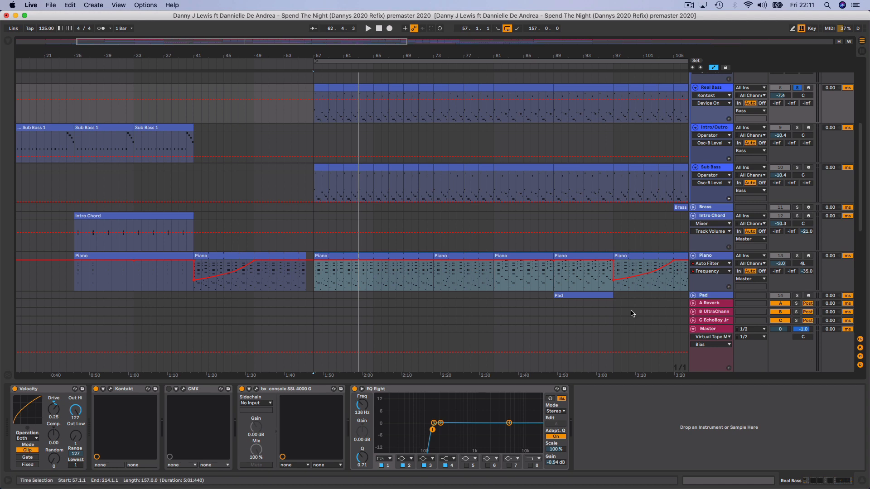
- Show the Sub Bass devices, play the track soloed together with Real Bass, and turn both solos off
left_click(717, 168)
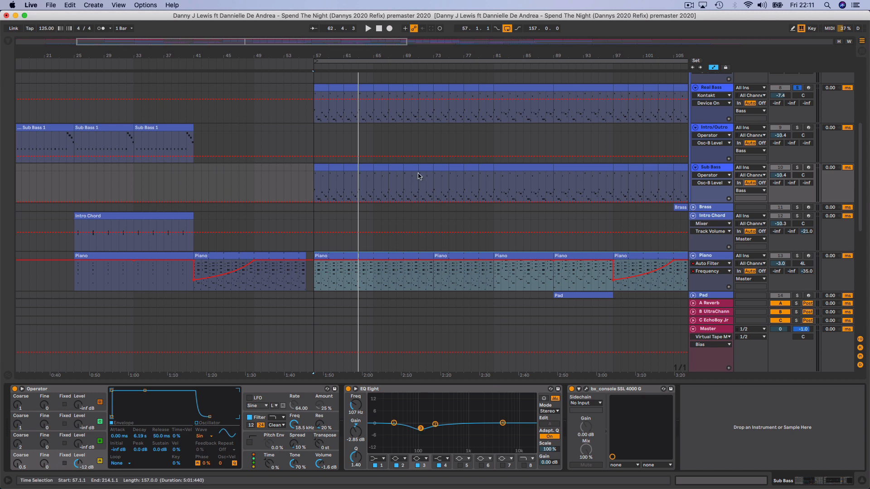
left_click(797, 167)
key("space")
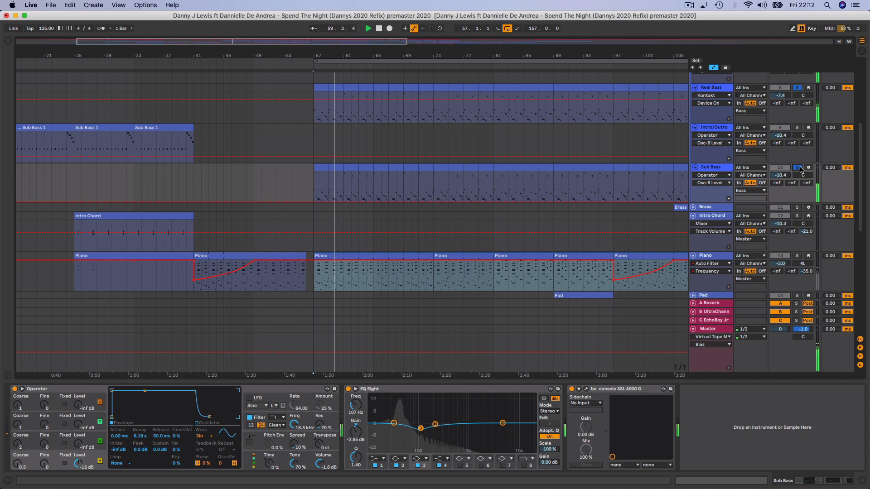
left_click(799, 168)
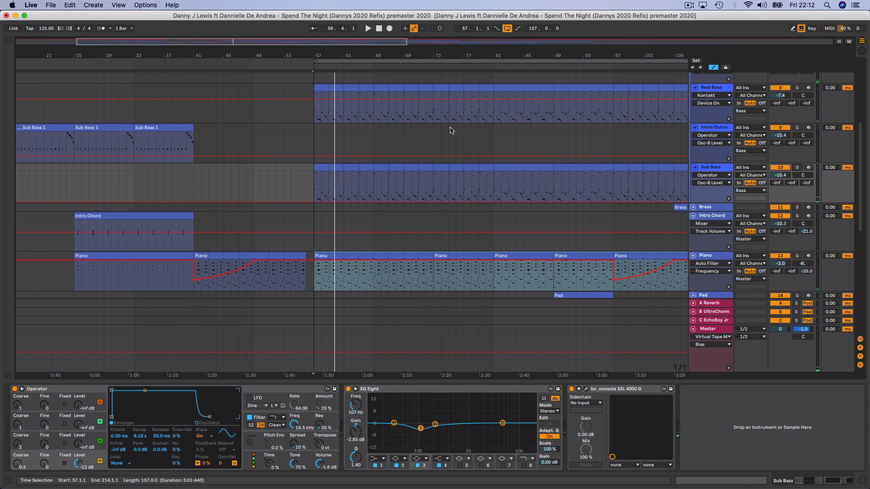
- Play the full mix from about bar 58 and view the whole arrangement down to the vocal and effects tracks
left_click(328, 64)
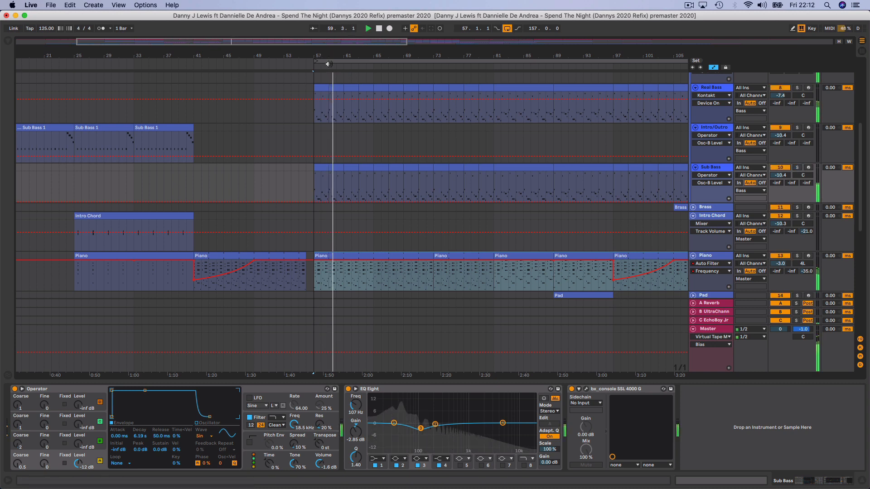
left_click_drag(366, 55, 208, 37)
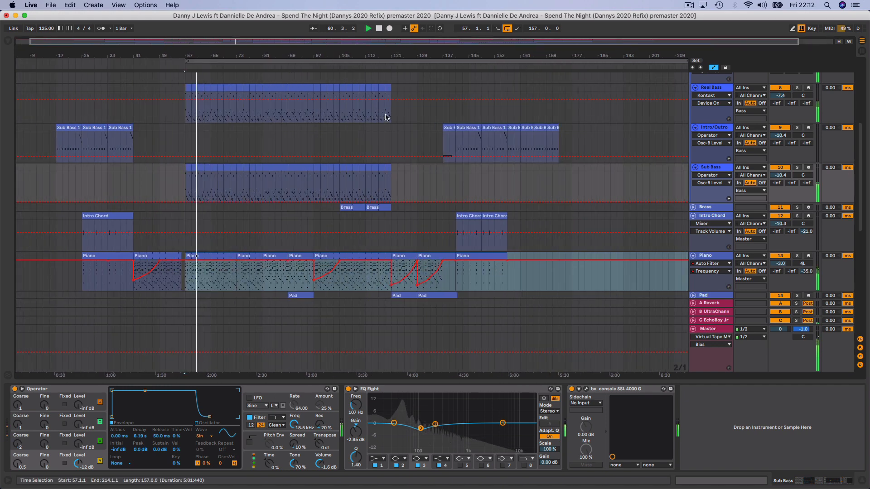
scroll(658, 183, "down", 10)
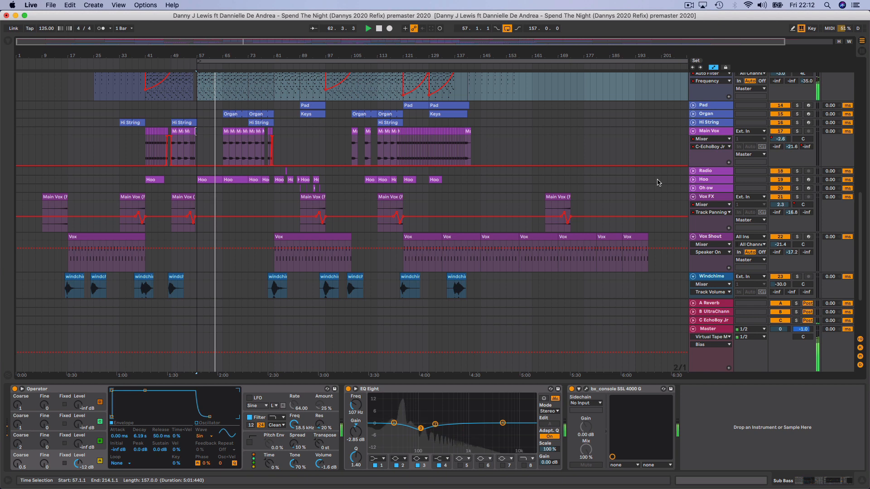
- Unfold the Organ track with its devices shown, and move the loop start to bar 65
left_click(693, 115)
left_click(709, 115)
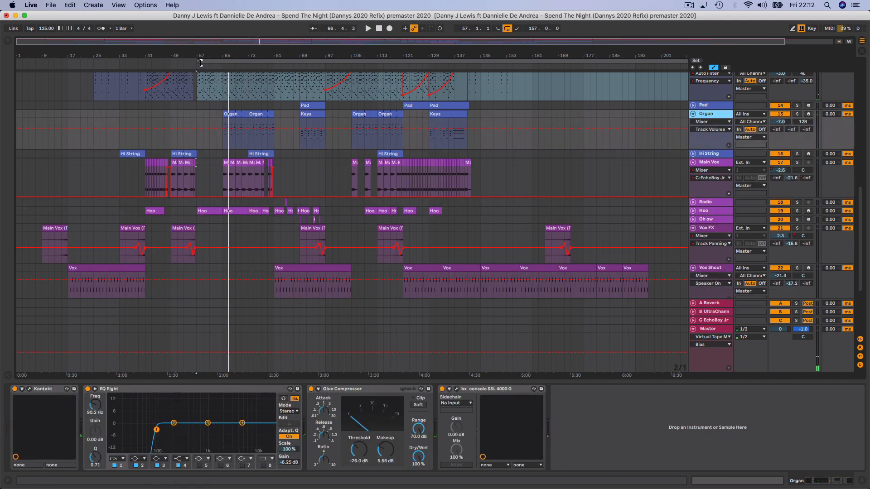
left_click_drag(201, 63, 222, 63)
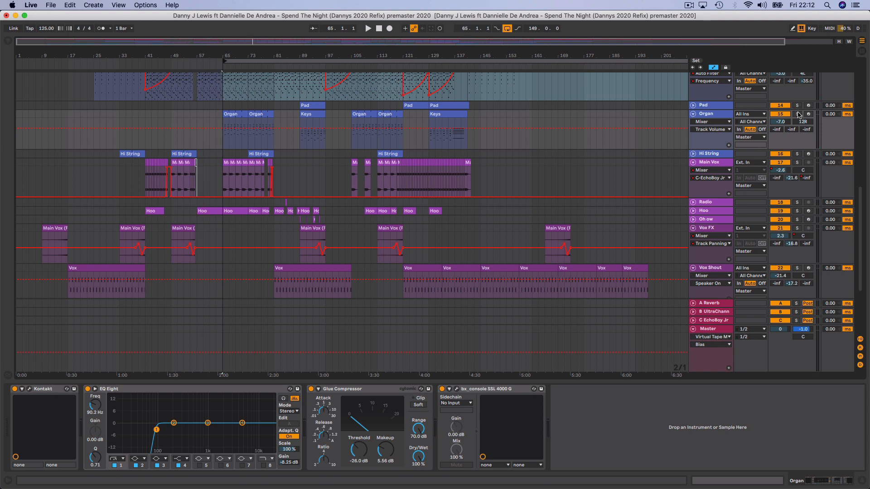
- Solo the Organ track, play it from bar 65, and inspect its Kontakt instrument before closing the plug-in window
left_click(797, 115)
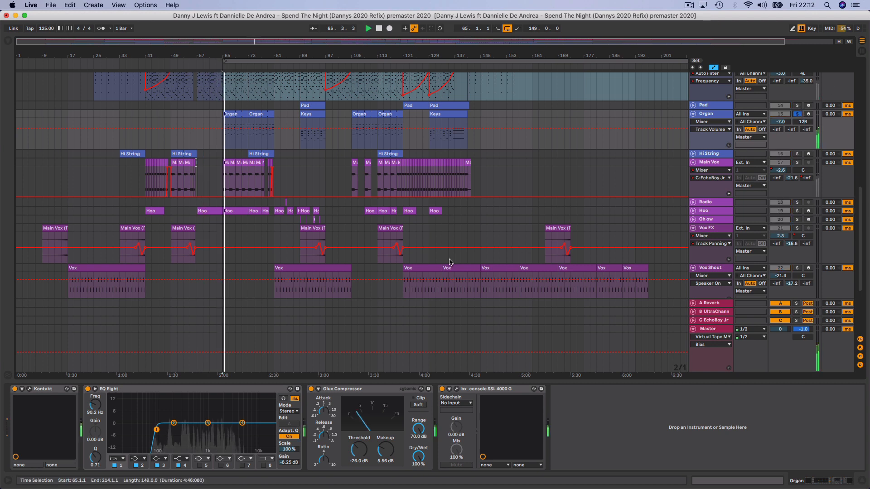
left_click(725, 121)
left_click(724, 117)
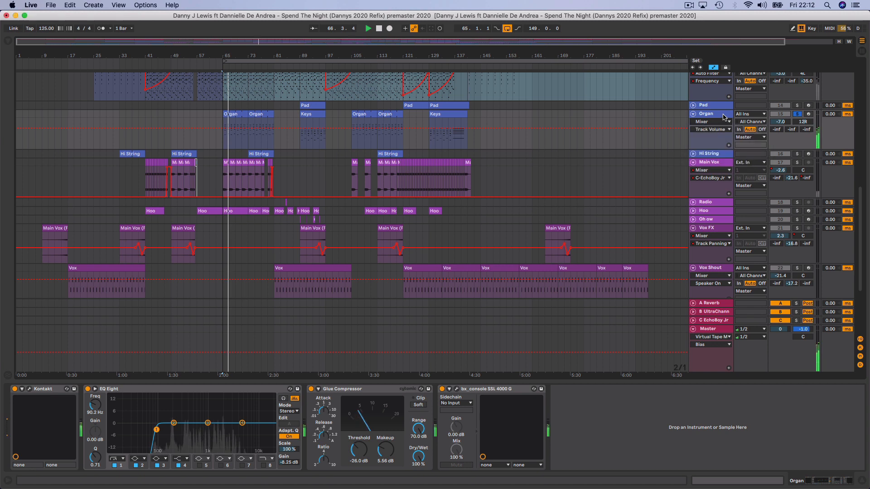
left_click(723, 117)
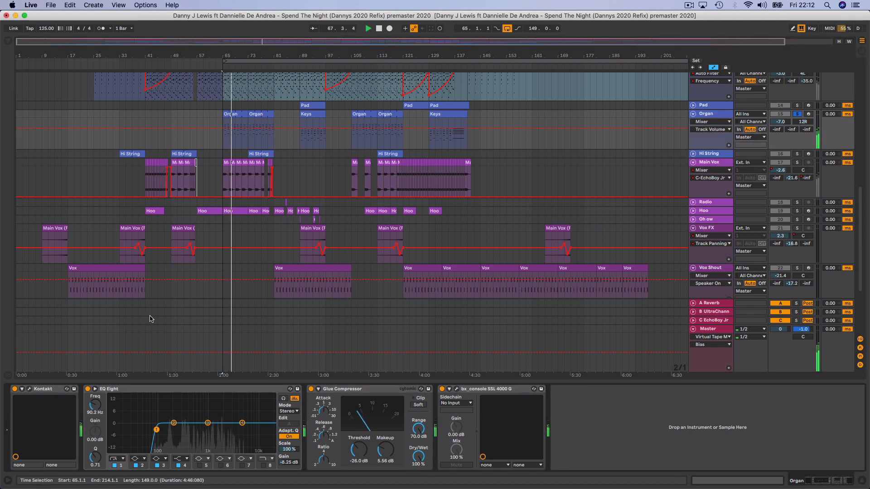
left_click(27, 390)
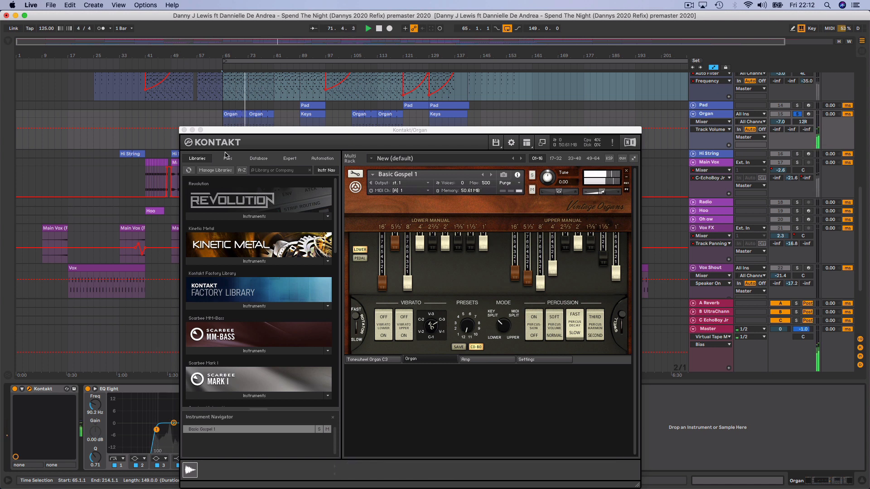
left_click(184, 130)
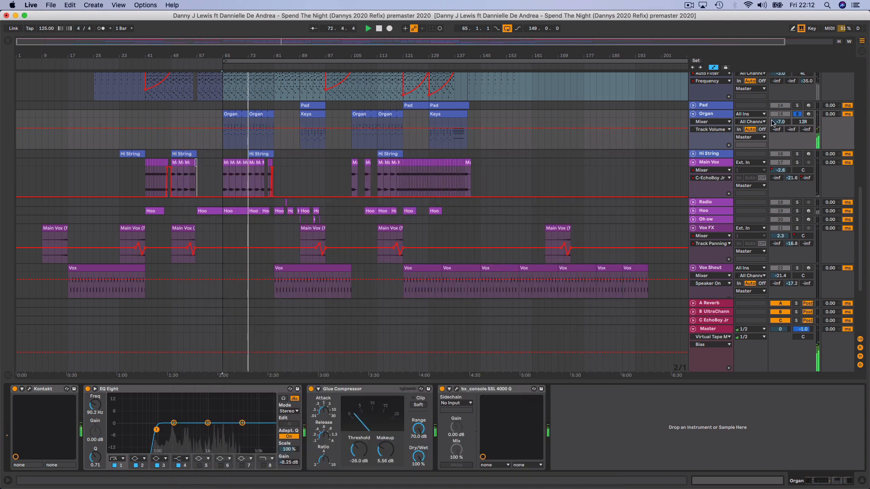
- Play the full mix without the Organ solo from about bar 73 and examine all tracks from drums to effects
left_click(247, 64)
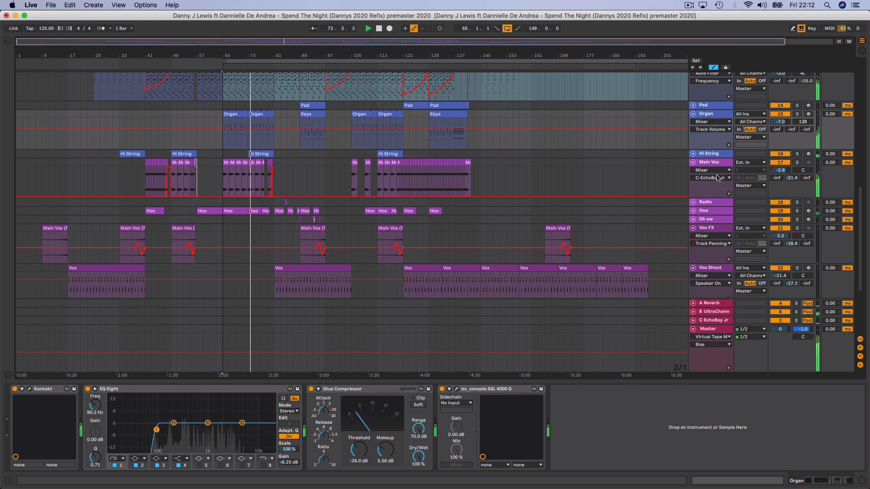
scroll(618, 189, "down", 5)
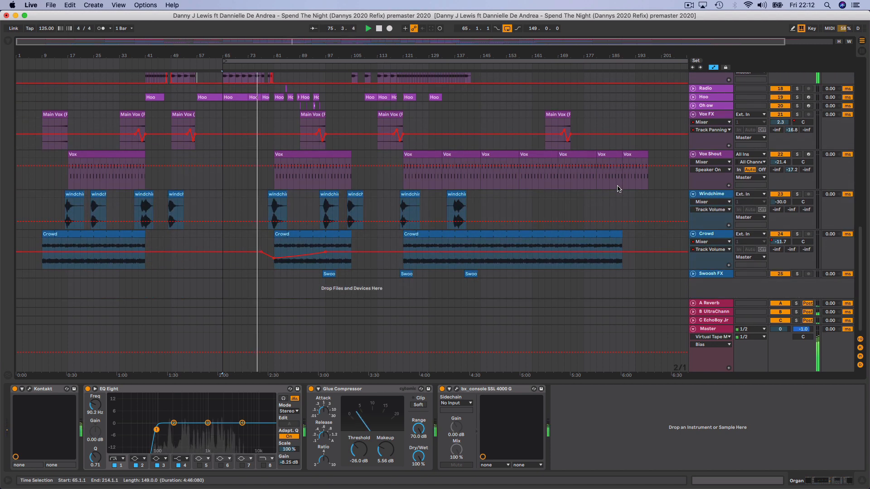
scroll(618, 188, "up", 10)
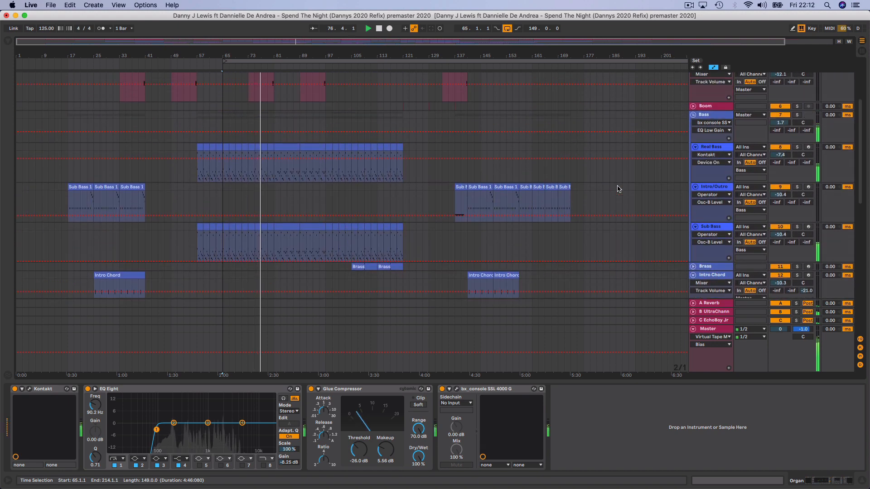
scroll(619, 189, "up", 4)
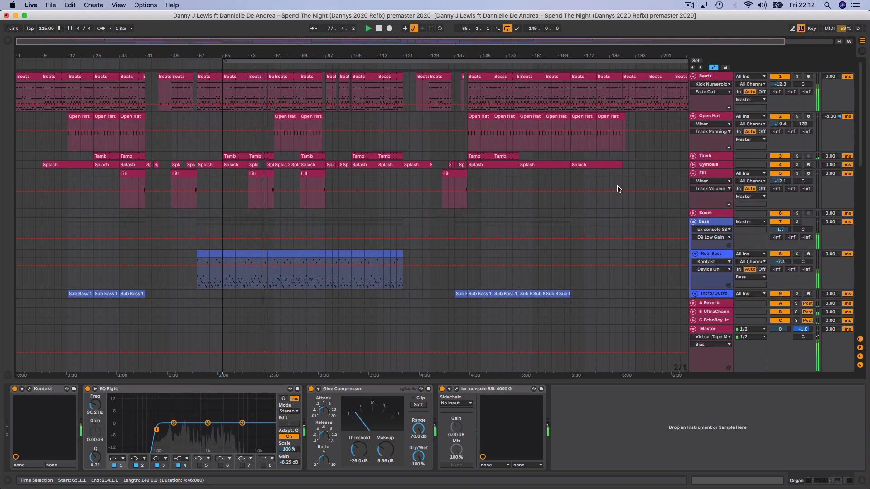
scroll(619, 189, "down", 2)
scroll(512, 233, "down", 10)
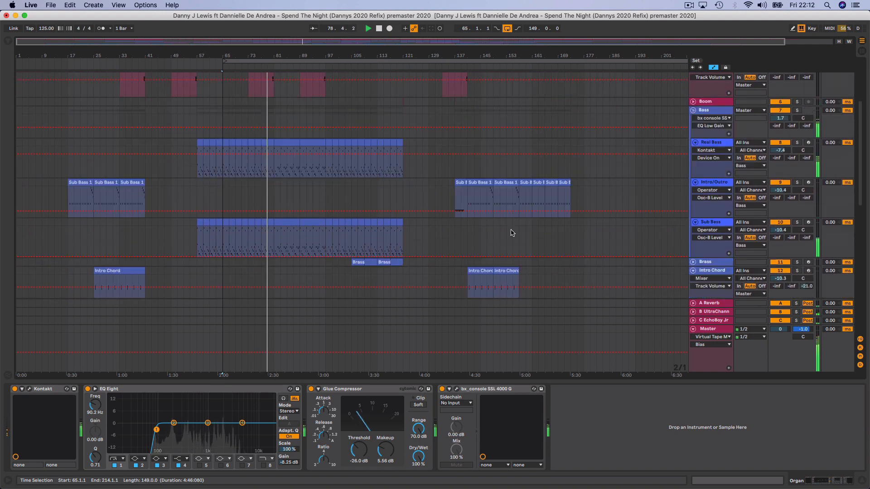
scroll(511, 233, "down", 2)
scroll(511, 233, "up", 3)
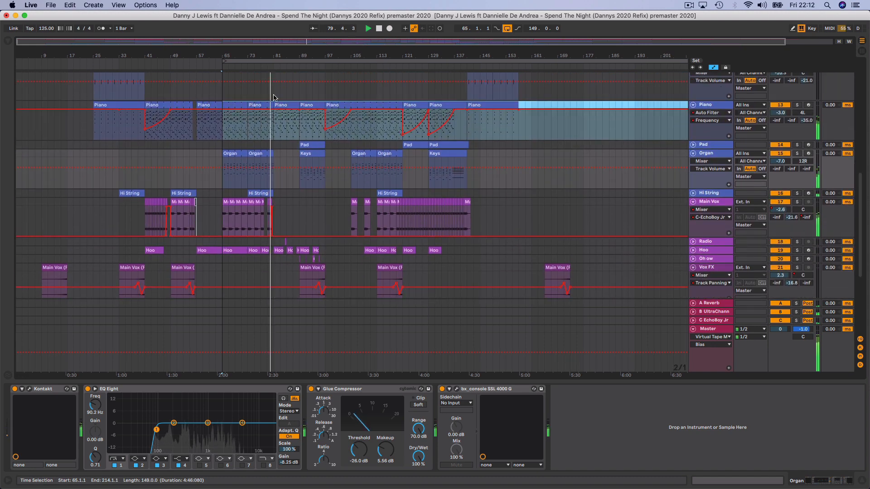
- Play the full mix from bar 81, where the vocals and organ drop out, and view the surrounding arrangement
left_click_drag(282, 51, 282, 95)
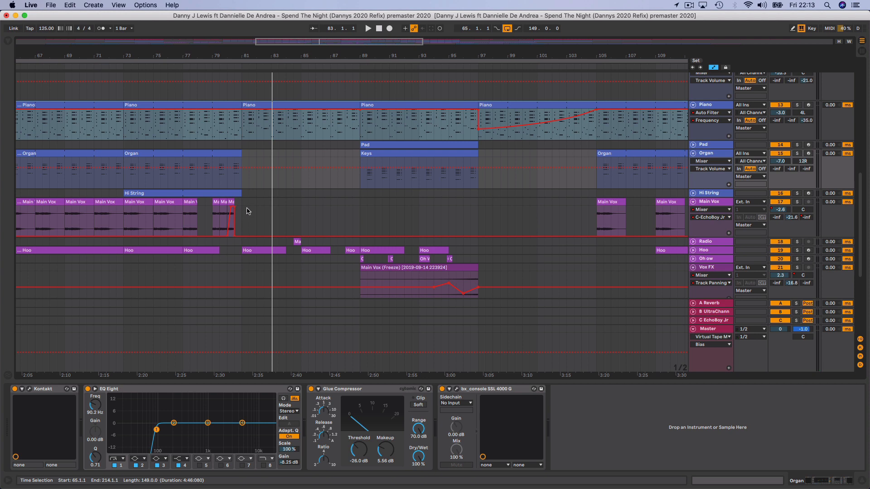
scroll(247, 211, "up", 3)
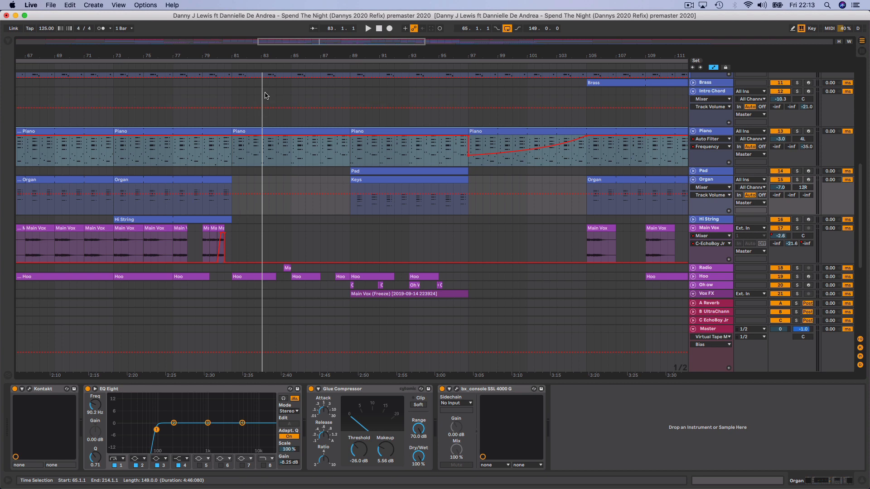
left_click_drag(261, 54, 259, 22)
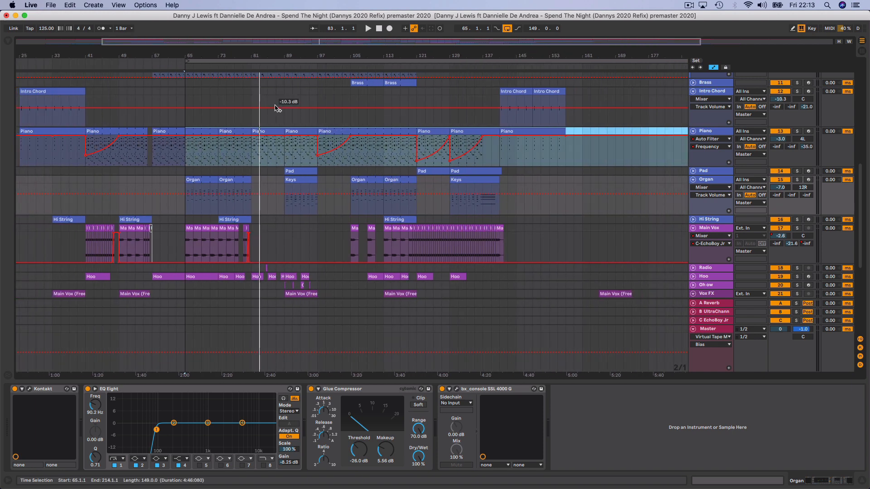
left_click(247, 66)
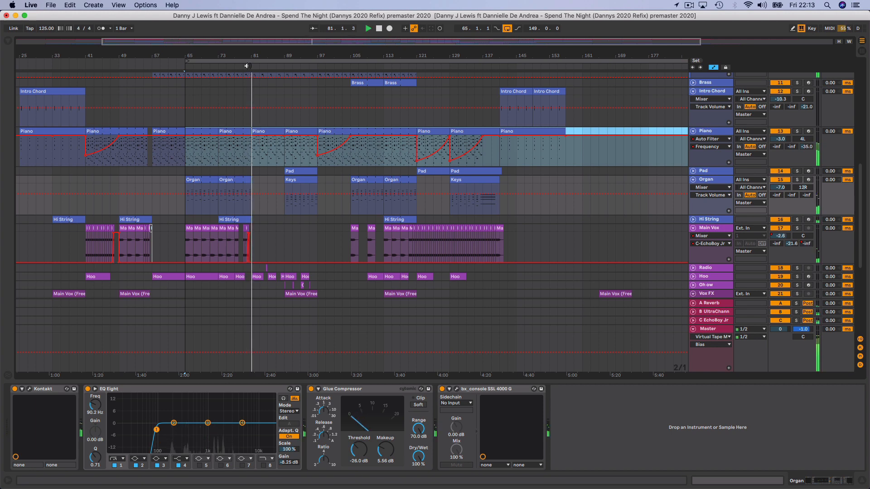
scroll(281, 120, "up", 1)
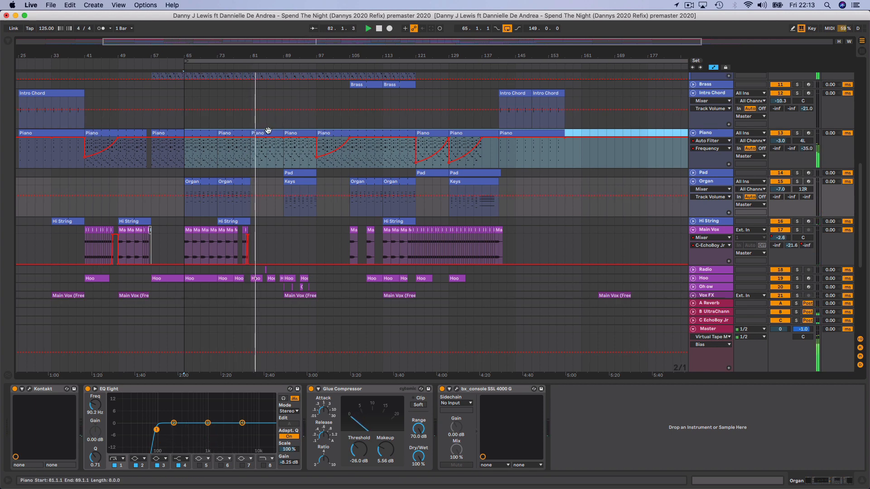
- Open the Piano clip that starts at bar 81 and examine its MIDI notes
double_click(268, 130)
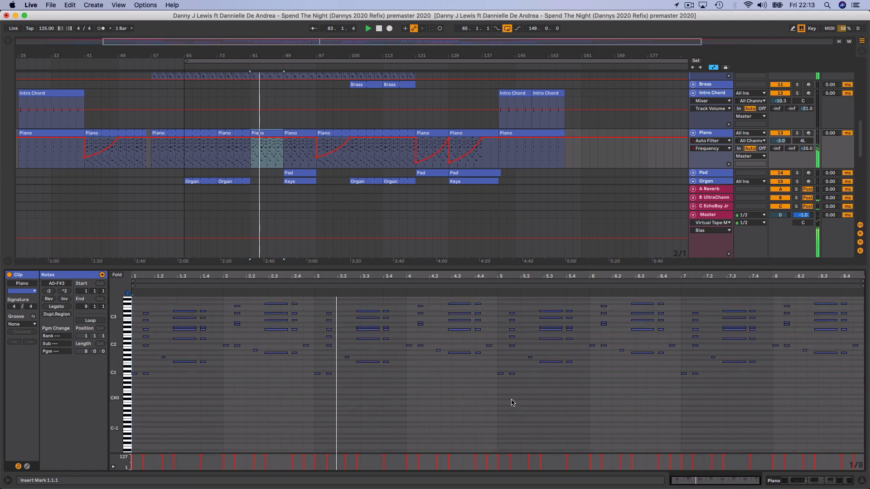
scroll(512, 403, "up", 3)
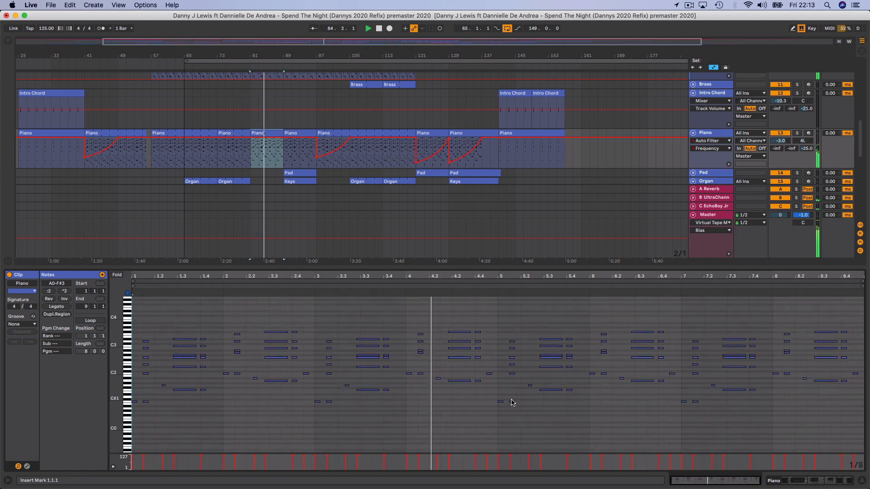
scroll(617, 150, "down", 3)
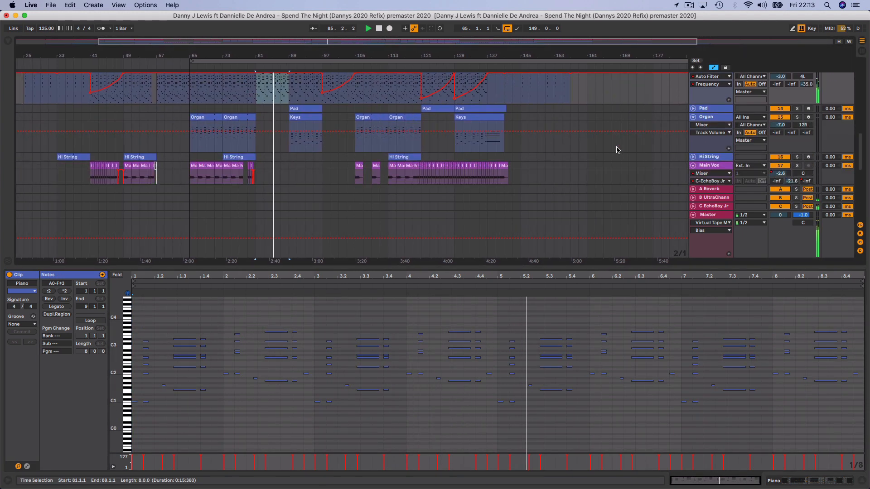
- Unfold the Radio track, stop playback, and focus on its short vocal clip around bar 84
scroll(617, 150, "down", 3)
left_click(709, 148)
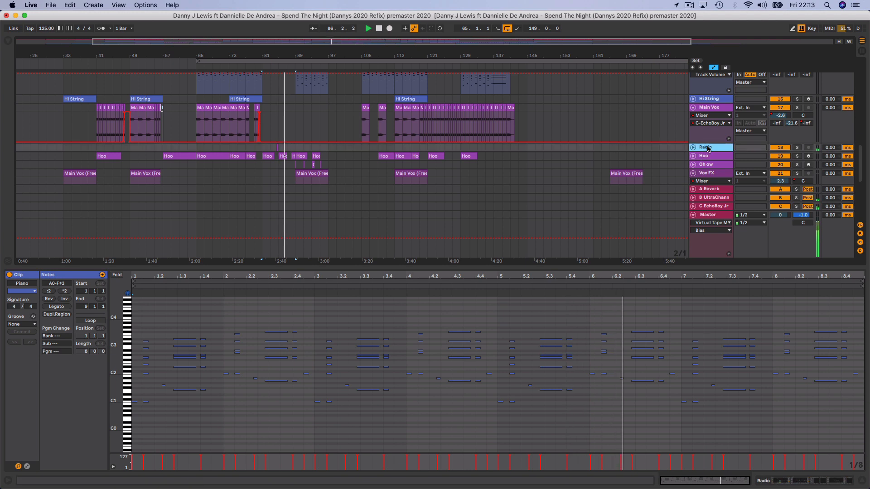
left_click(693, 148)
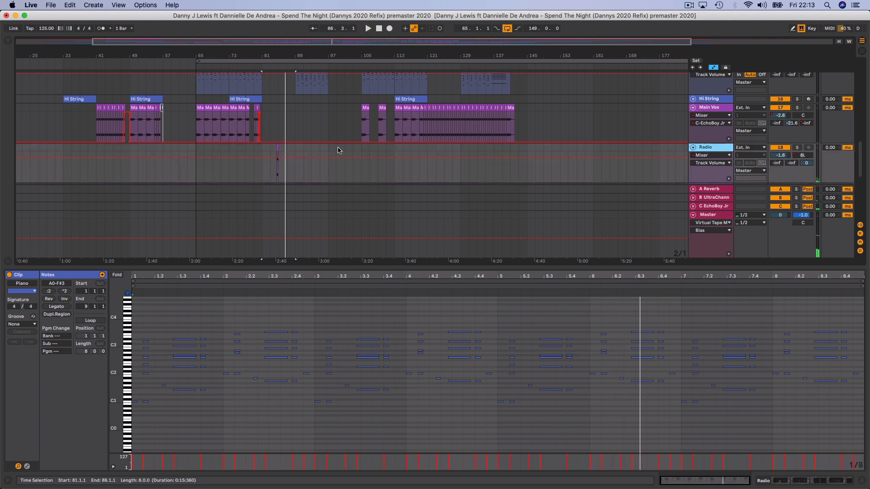
left_click_drag(274, 54, 263, 117)
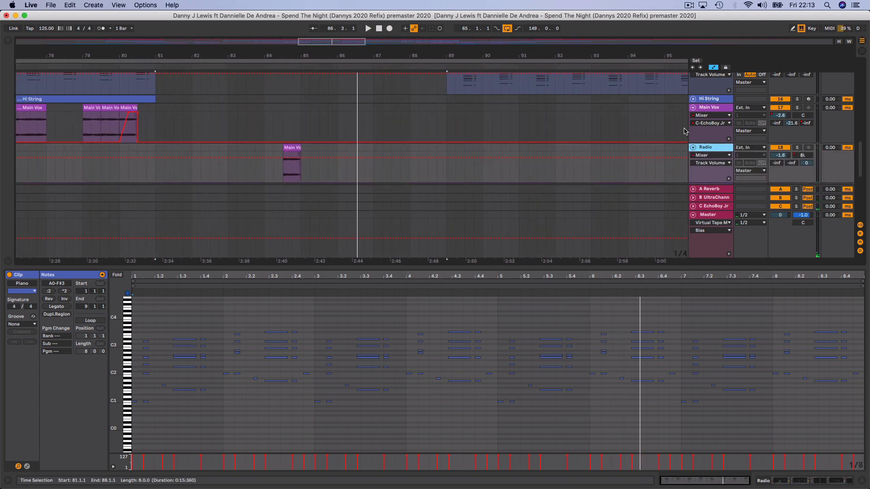
- Show the Radio track's device chain and inspect its Blackhole reverb before closing the plug-in window
double_click(710, 150)
scroll(746, 441, "right", 5)
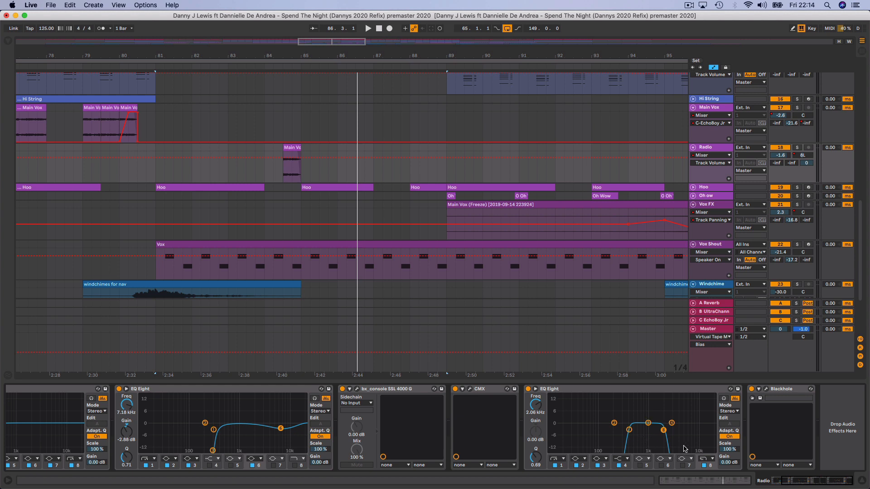
left_click(767, 389)
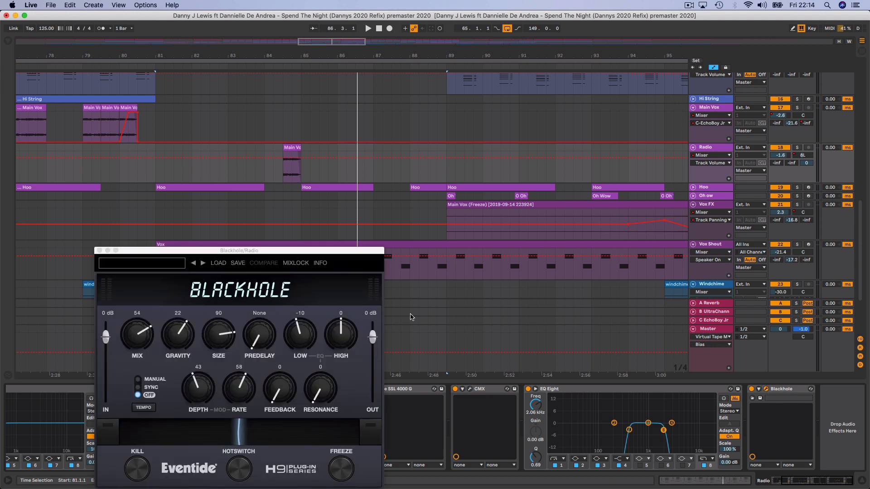
left_click(100, 251)
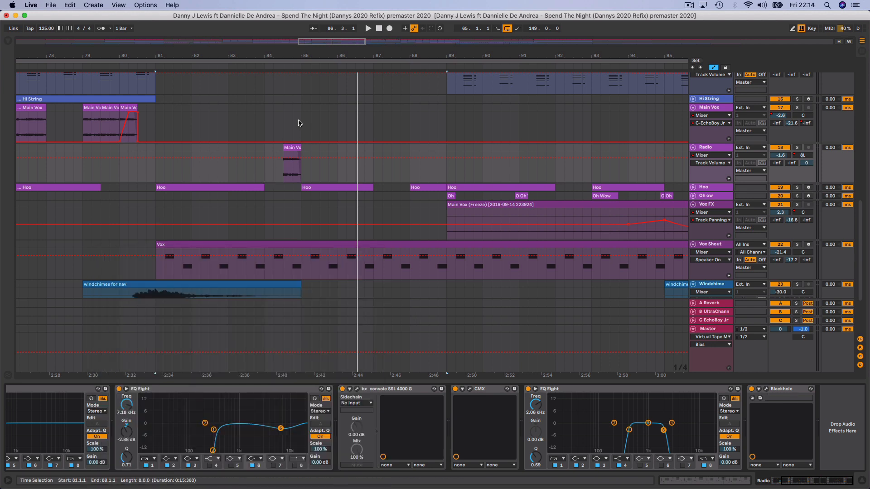
- Play the mix from about bar 84 to hear the Radio clip, and view the vocal shout, windchime and crowd tracks
left_click(272, 64)
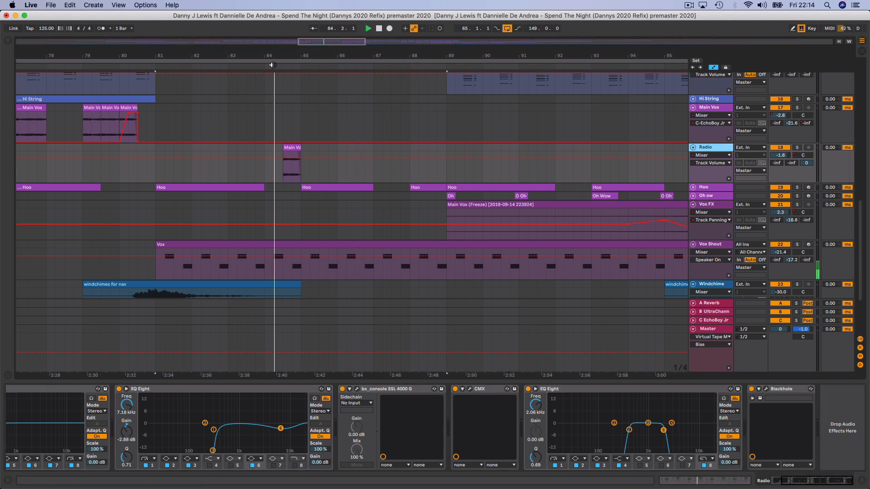
left_click(574, 168)
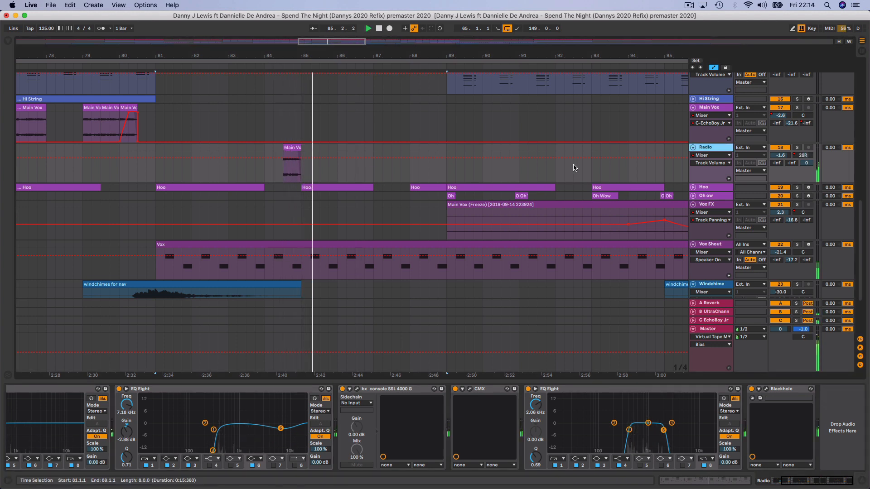
scroll(615, 193, "down", 4)
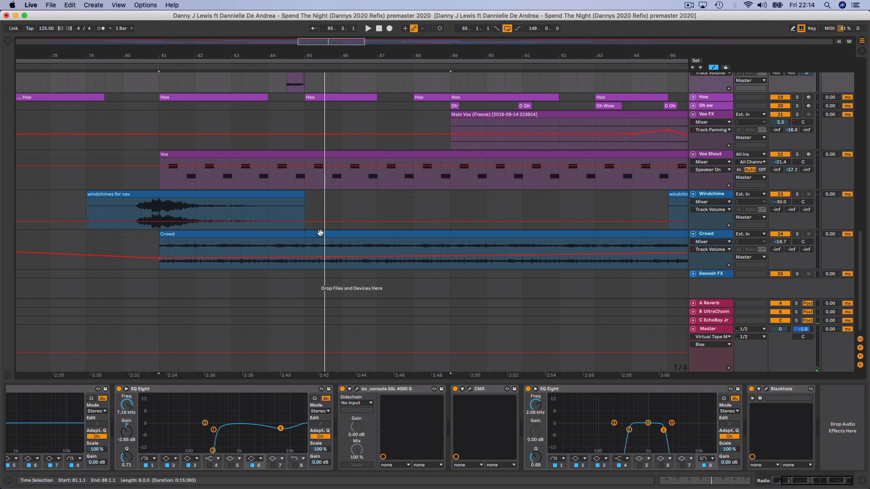
- Play the full mix from about bar 86 with the wider arrangement around the piano, pad and vocals in view
left_click_drag(307, 57, 306, 22)
scroll(362, 242, "up", 8)
scroll(361, 242, "up", 3)
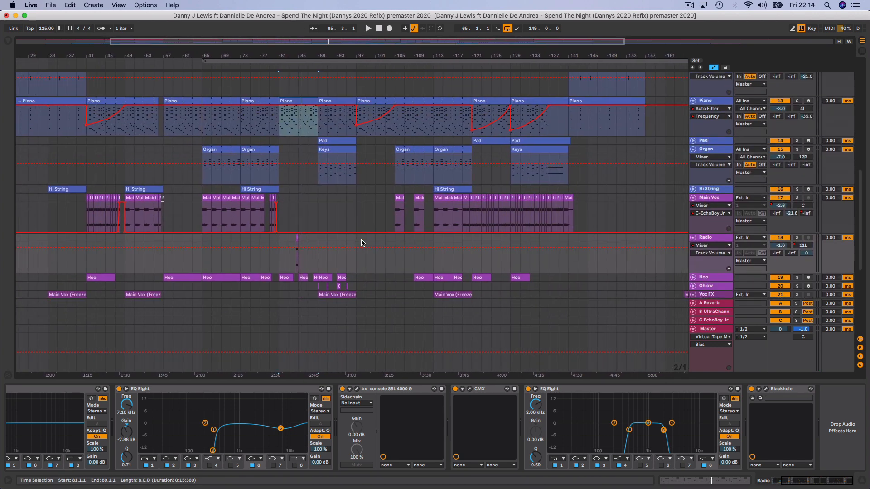
left_click(306, 66)
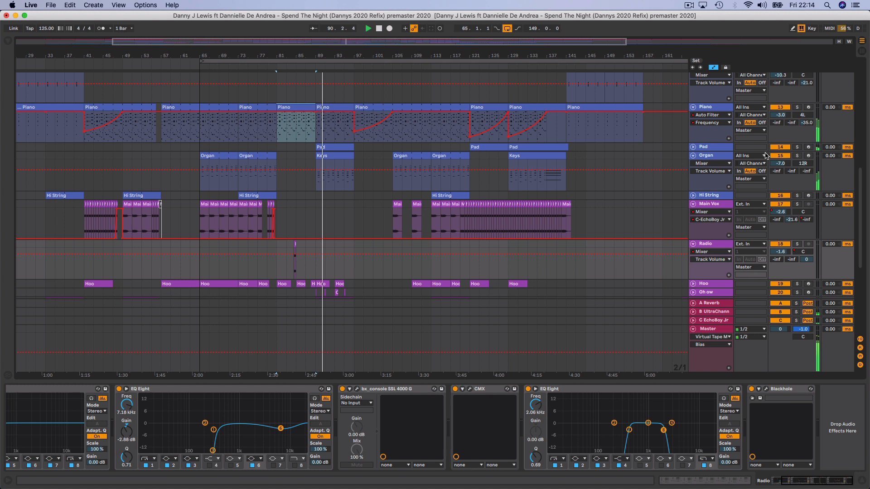
- Solo the Pad track and inspect its Sylenth1 instrument, dismissing the update notice and closing the plug-in window
left_click(720, 148)
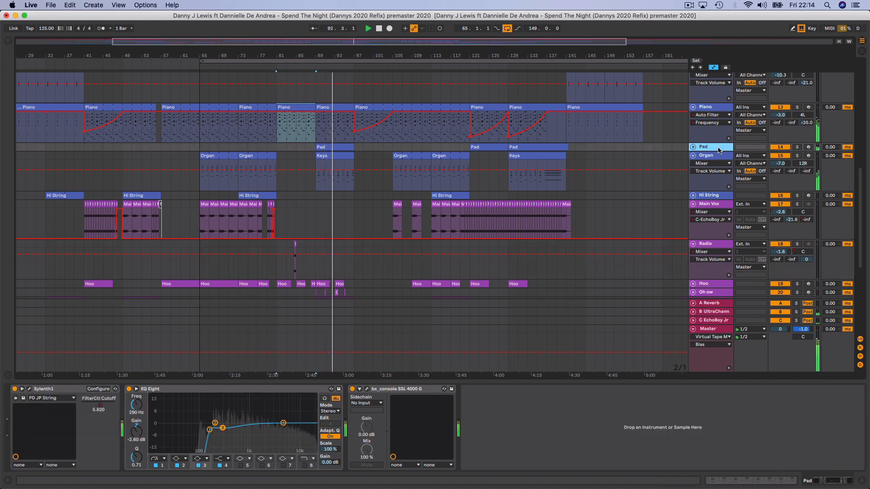
left_click(796, 147)
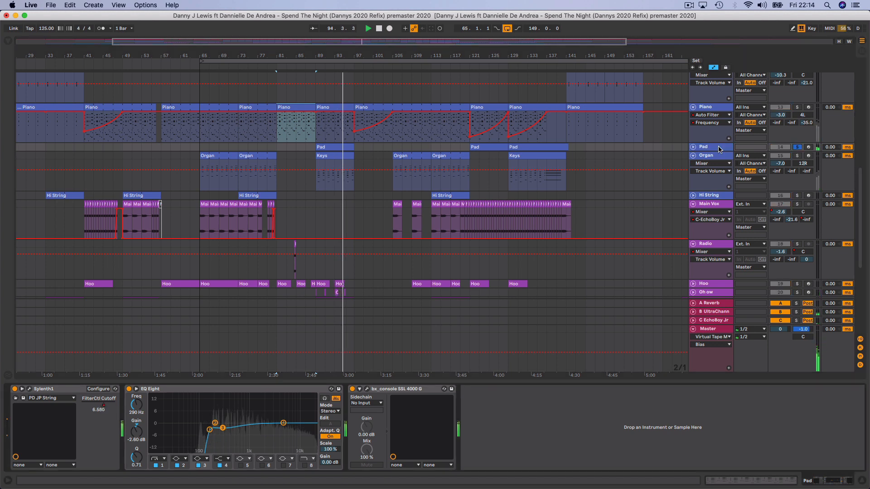
left_click(29, 389)
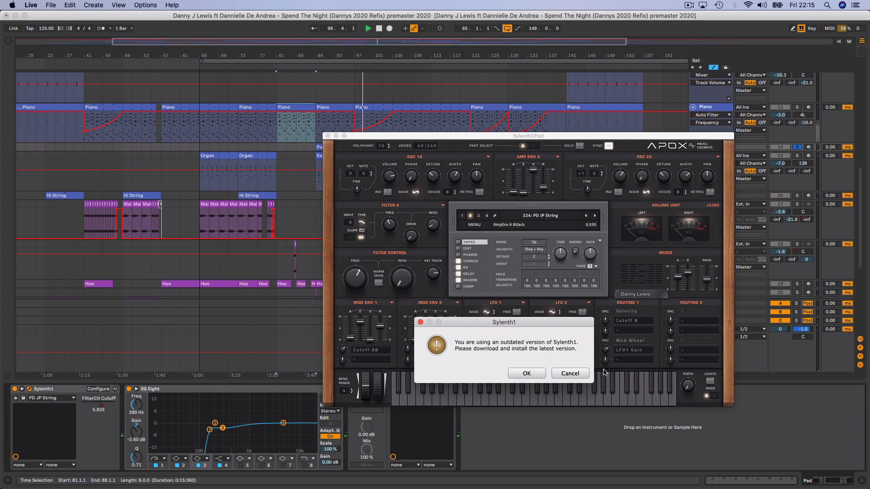
left_click(569, 375)
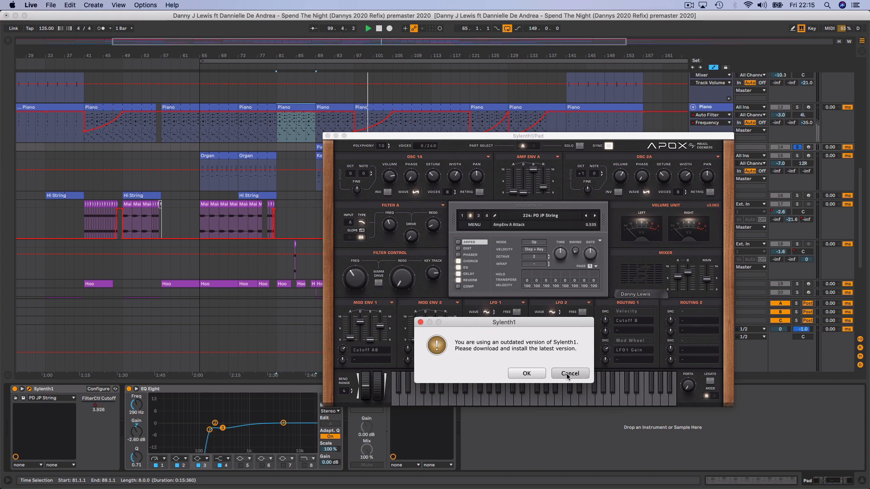
left_click(327, 136)
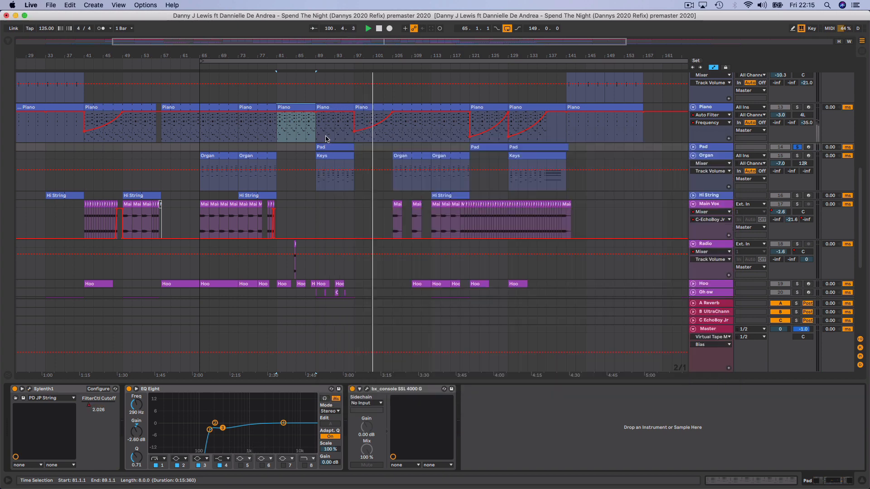
- Unfold the Hoo track and examine its clips alongside the other vocal, effects and instrument tracks
scroll(350, 243, "down", 5)
scroll(349, 243, "left", 2)
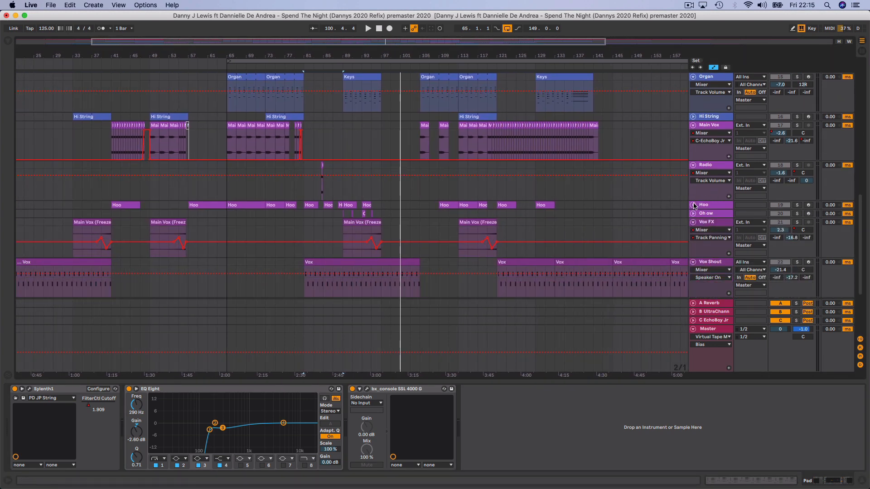
left_click(693, 205)
scroll(387, 216, "down", 6)
scroll(387, 216, "left", 1)
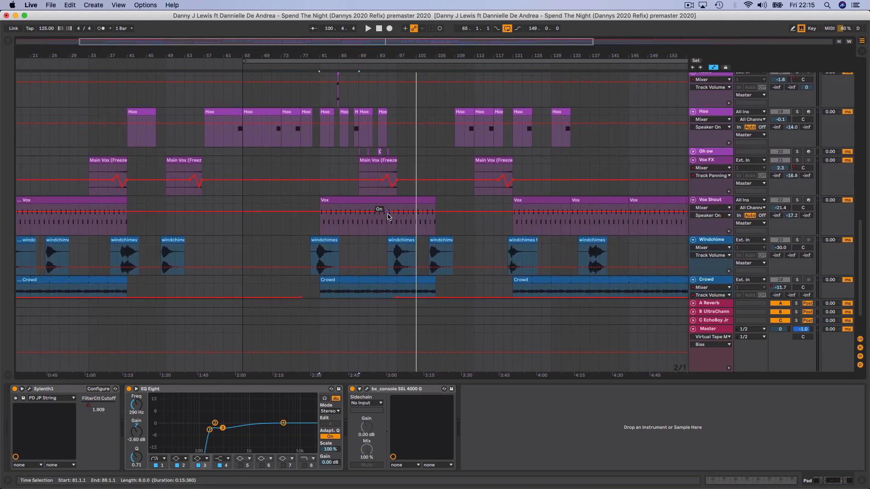
scroll(387, 216, "up", 12)
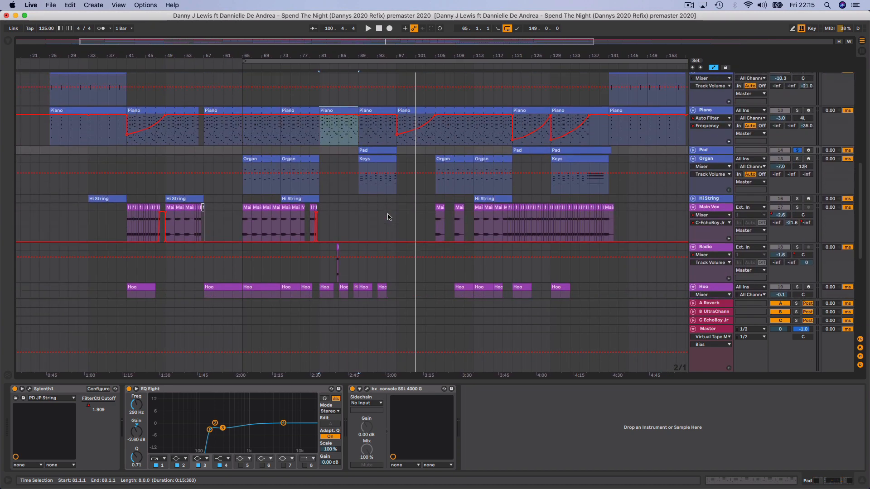
scroll(388, 216, "up", 2)
scroll(387, 216, "down", 10)
scroll(388, 216, "right", 1)
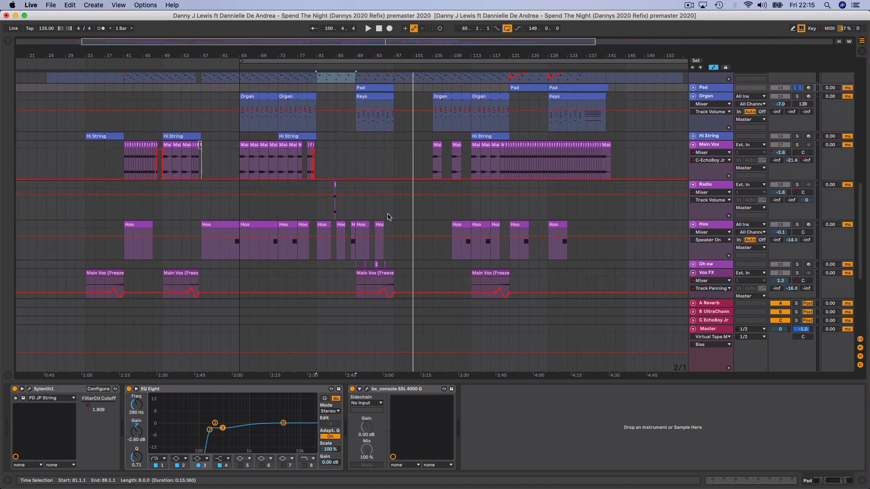
- Play the full mix without the Pad solo from about bar 85, following the vocal tracks
left_click(331, 67)
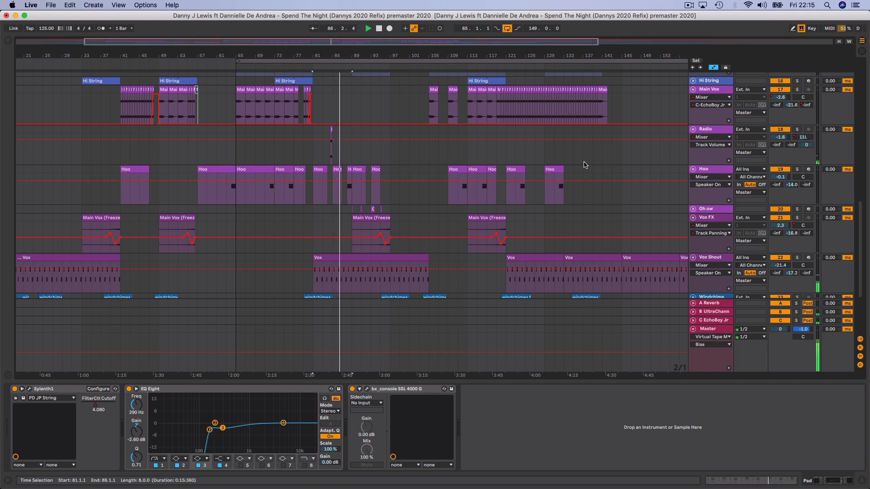
scroll(582, 163, "down", 5)
scroll(582, 163, "left", 1)
- Unfold the Oh ow track around its clips from bar 89 and show its sampler and EQ devices
left_click_drag(373, 57, 372, 105)
scroll(558, 170, "up", 2)
scroll(558, 170, "up", 4)
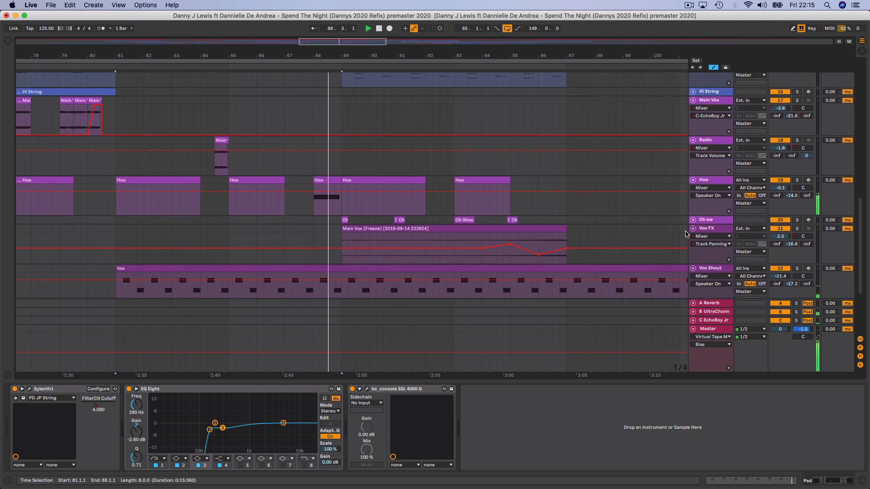
left_click(694, 221)
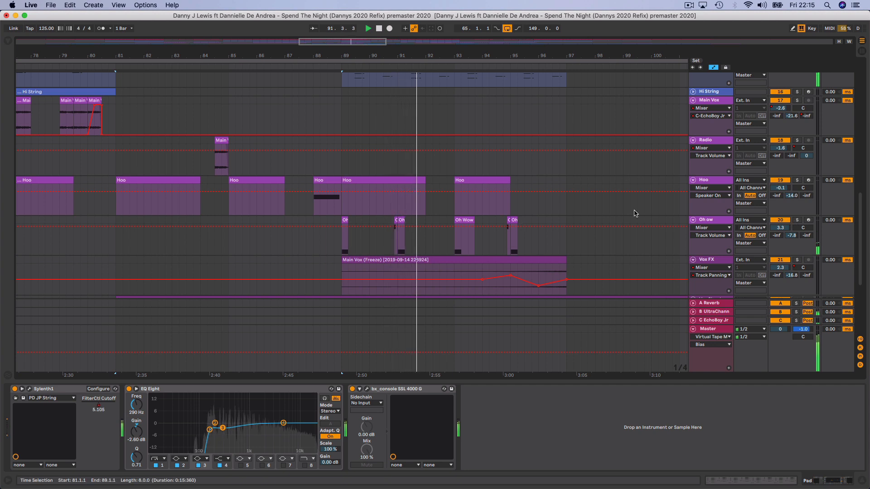
left_click(709, 220)
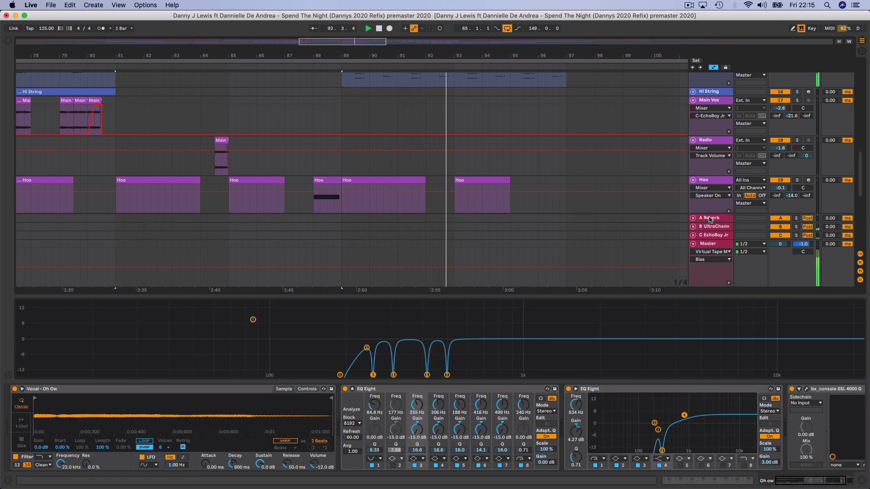
- View the whole arrangement and examine the tracks from brass and piano down to windchime and crowd
left_click_drag(379, 57, 287, 57)
scroll(648, 182, "up", 10)
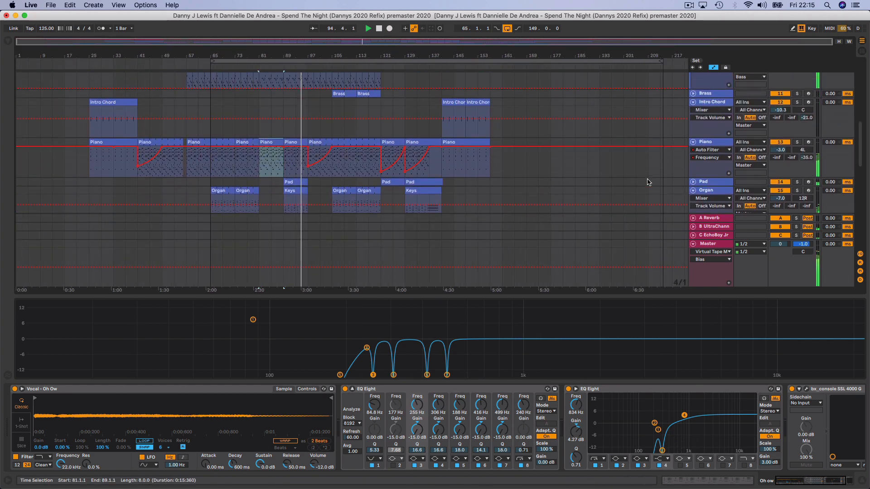
scroll(648, 182, "down", 12)
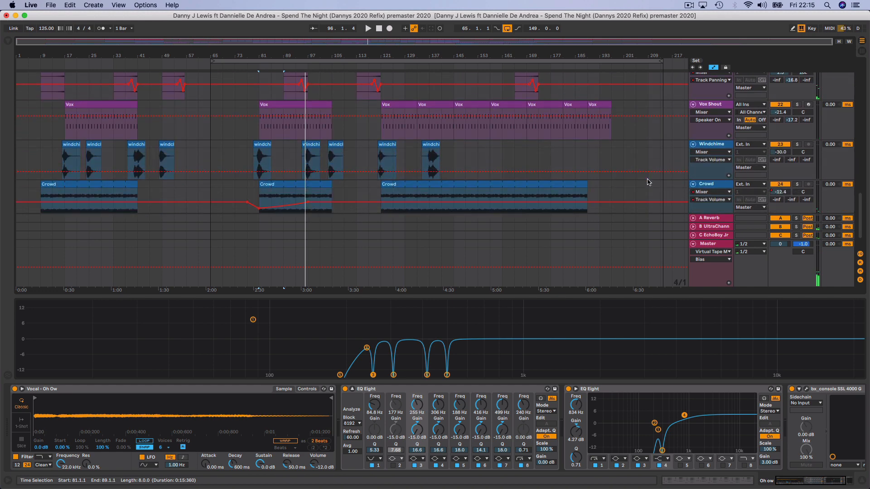
scroll(648, 183, "up", 5)
scroll(648, 182, "up", 5)
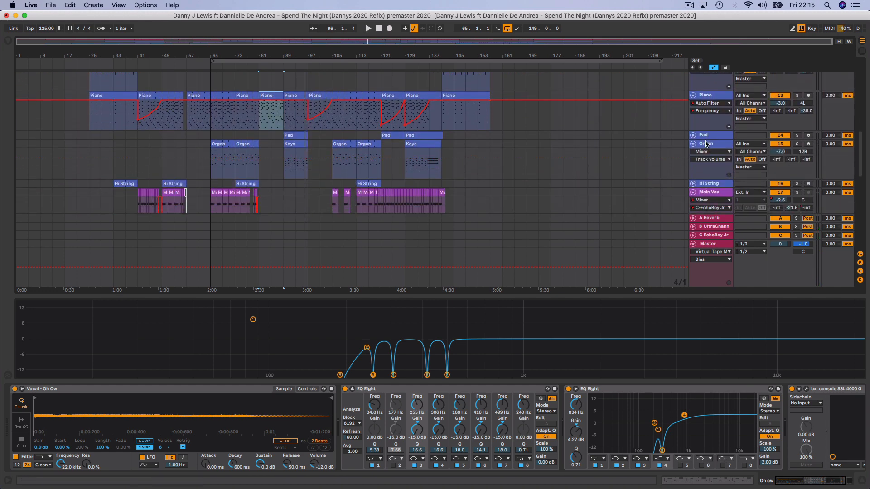
- Unfold the Pad track, play from bar 89, and solo the pad to hear its filter build before restoring the full mix
left_click(703, 135)
left_click(283, 67)
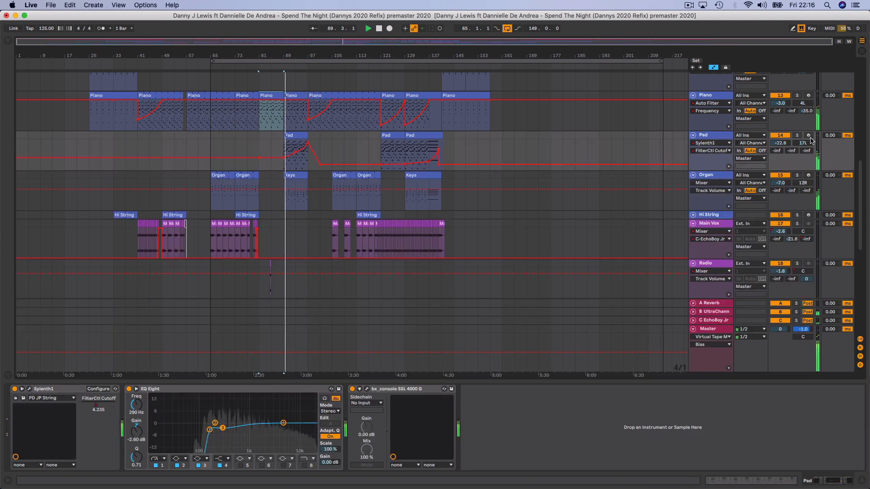
left_click(797, 136)
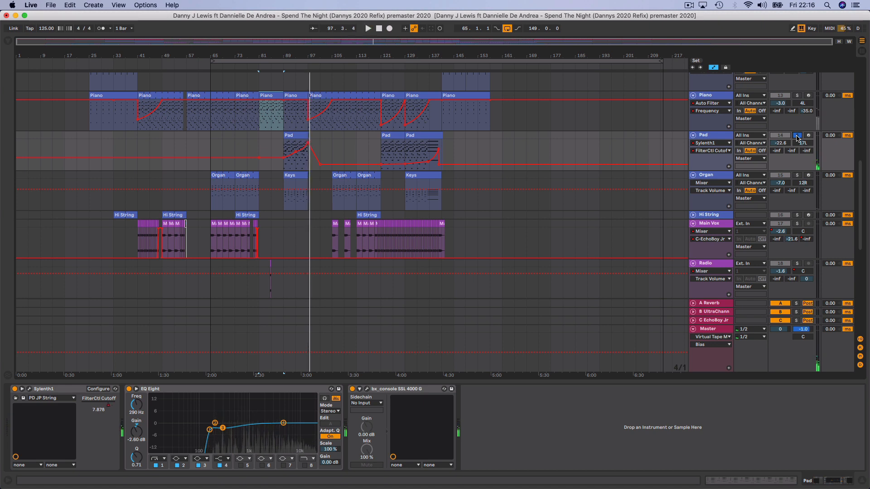
left_click(797, 136)
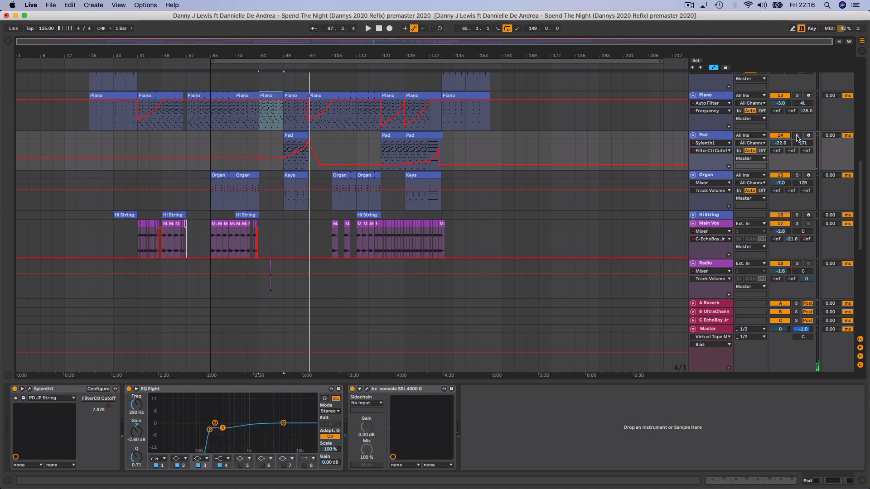
- Play the full mix from about bar 95 and follow the drum, bass, piano, pad and organ tracks into bar 105
left_click(304, 65)
scroll(597, 196, "up", 10)
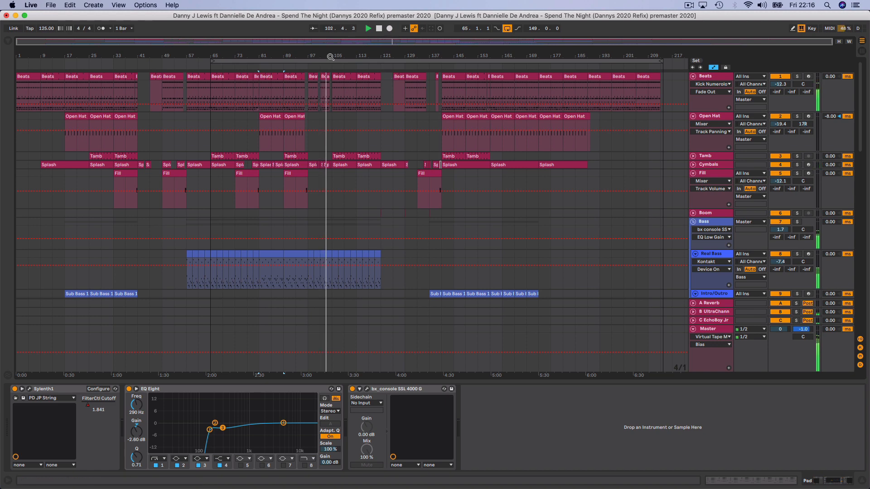
left_click_drag(330, 57, 348, 104)
scroll(653, 287, "down", 8)
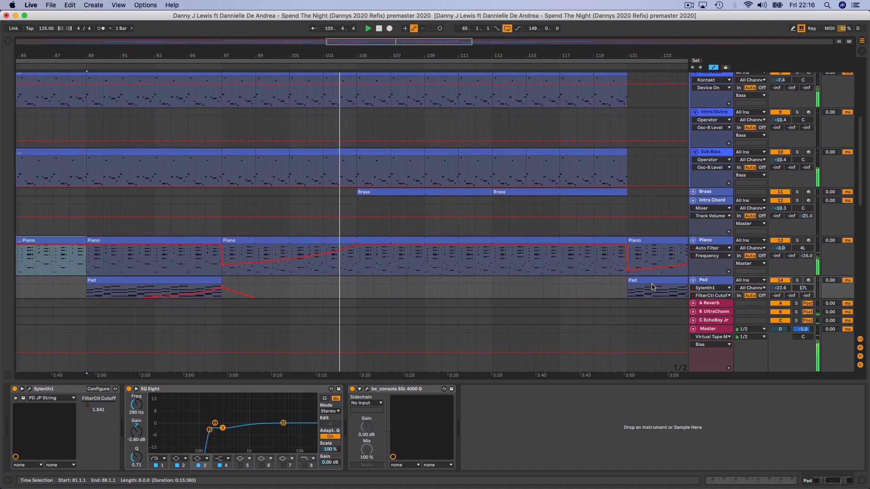
scroll(653, 287, "down", 3)
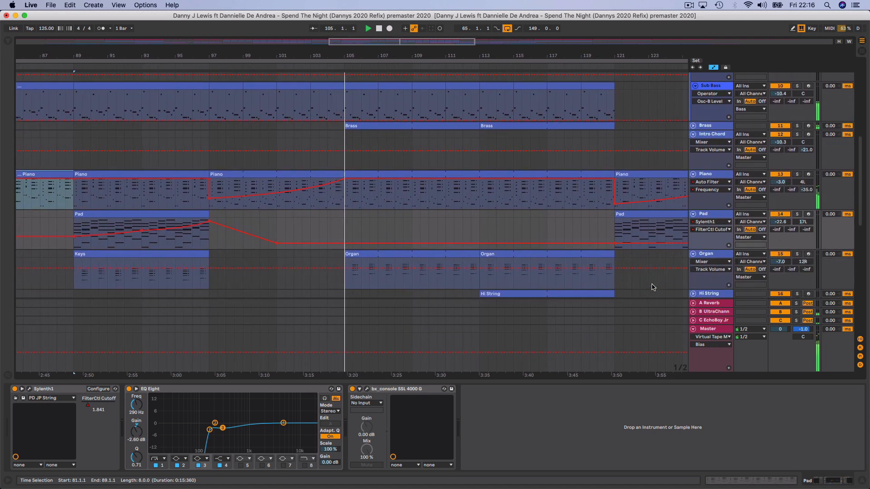
left_click_drag(341, 56, 341, 18)
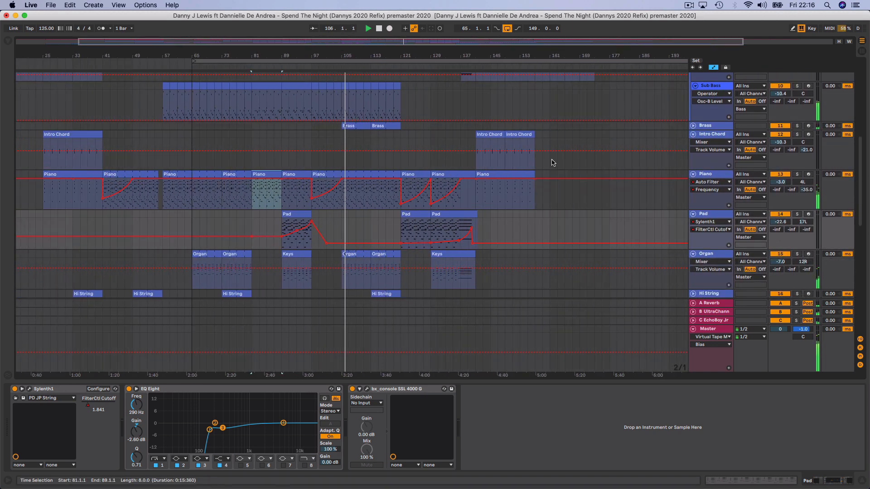
- Unfold the Brass track and open the MIDI notes of its first clip at bar 105
left_click(693, 125)
left_click(718, 128)
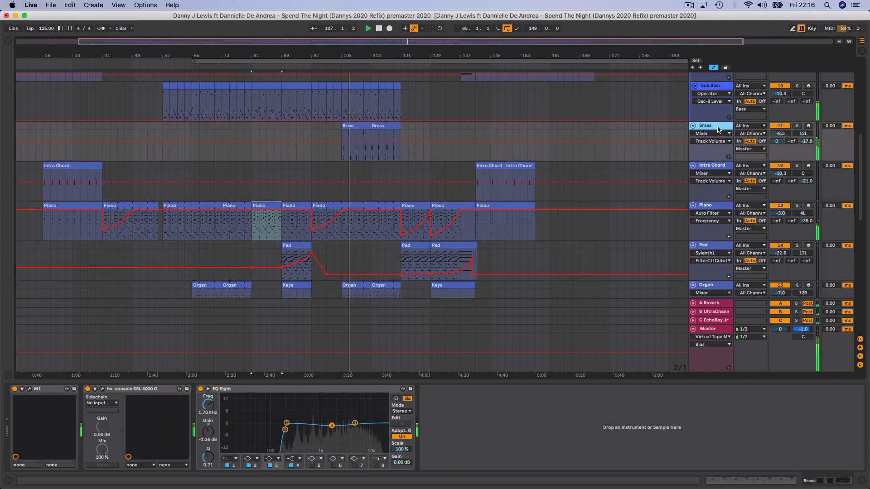
left_click(360, 126)
double_click(360, 125)
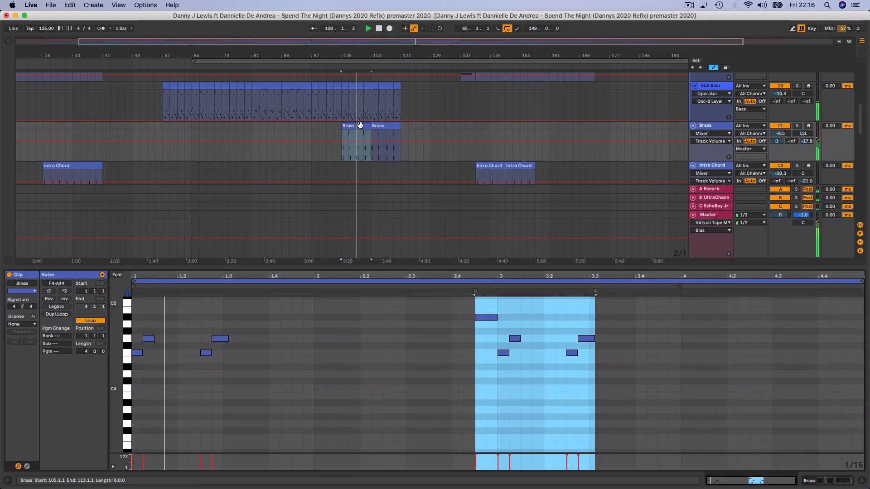
- Show the Brass track's devices and open its M1 instrument, placing the plug-in window clear of the track mixer controls
double_click(711, 127)
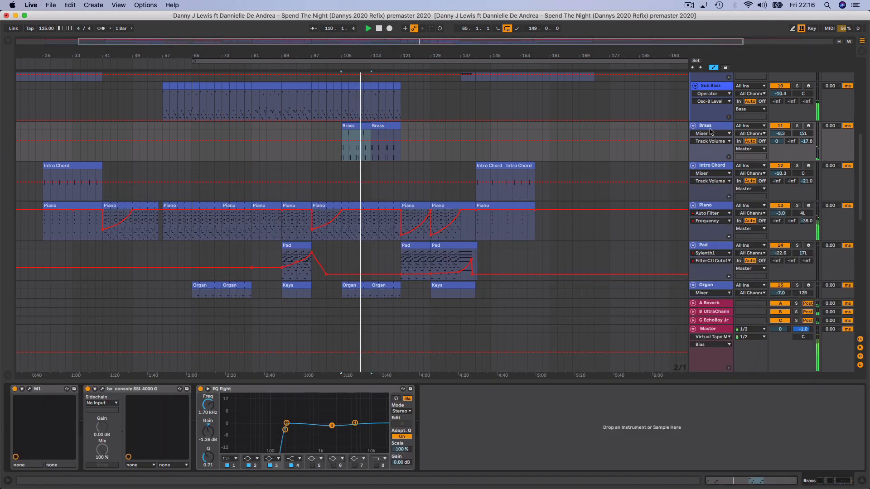
left_click(29, 389)
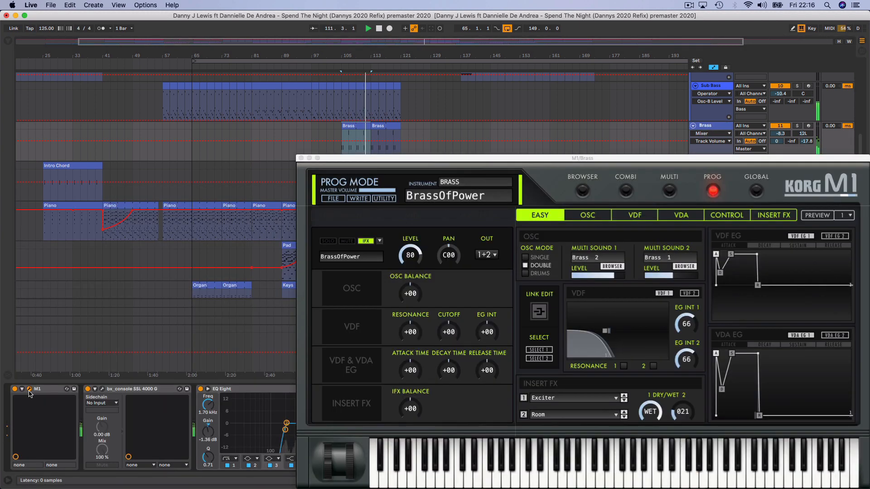
left_click(426, 157)
left_click_drag(426, 158, 252, 141)
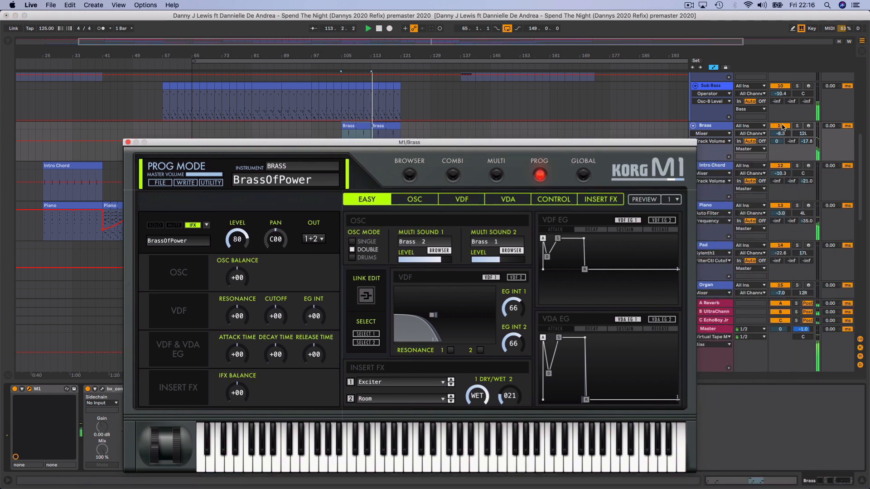
- Compare the Brass track soloed and in the full mix during playback, and close the M1 window
left_click(797, 126)
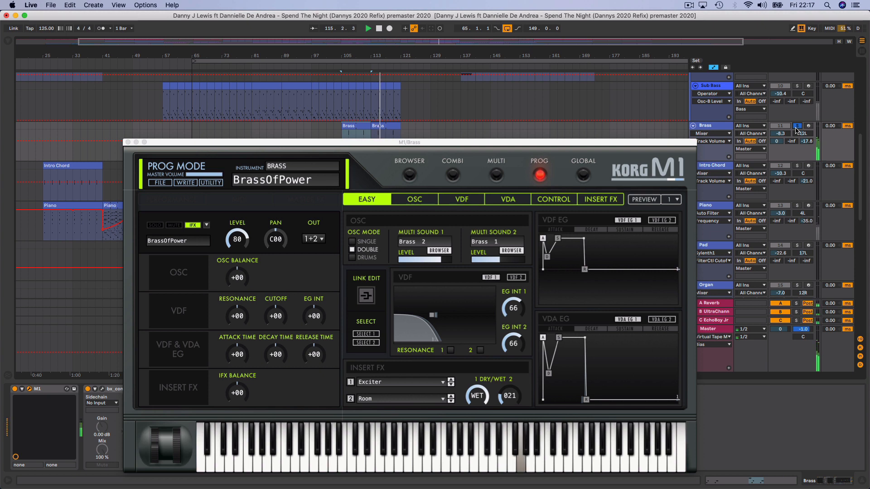
left_click(796, 127)
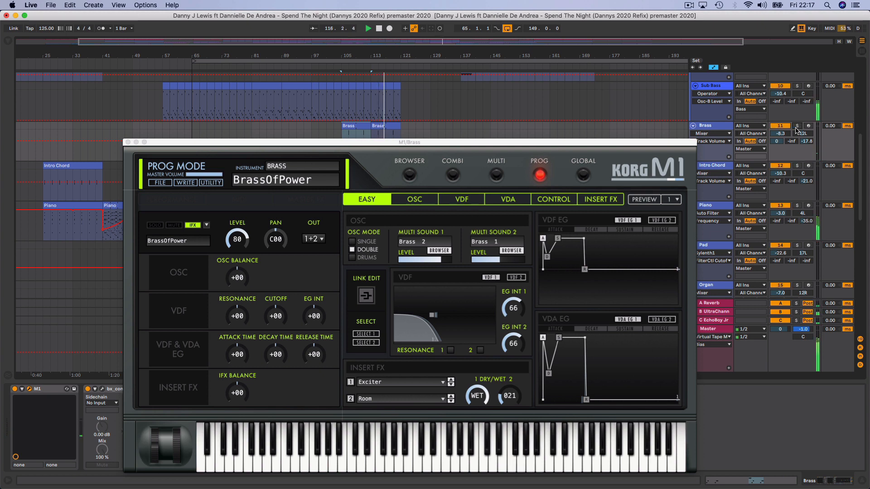
left_click(796, 127)
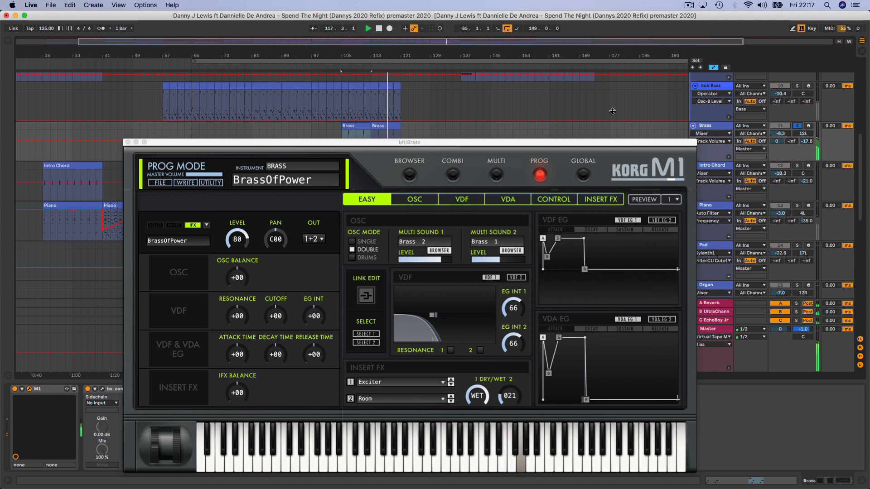
left_click(797, 125)
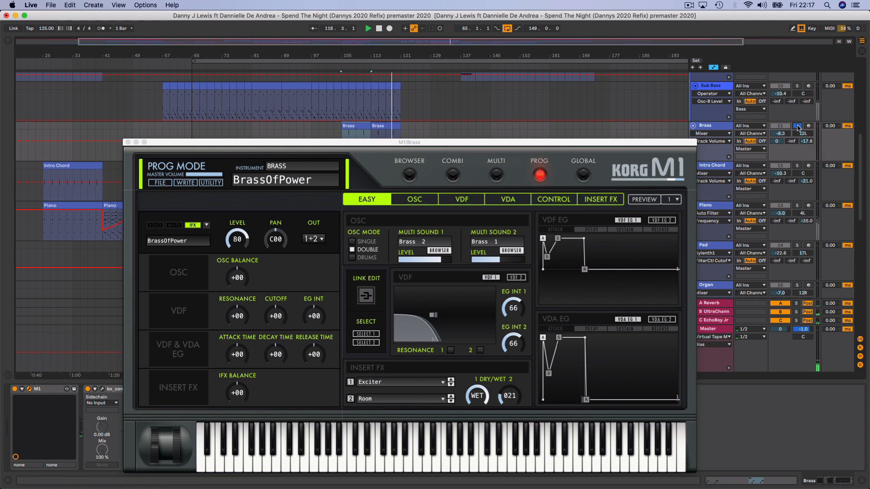
left_click(125, 143)
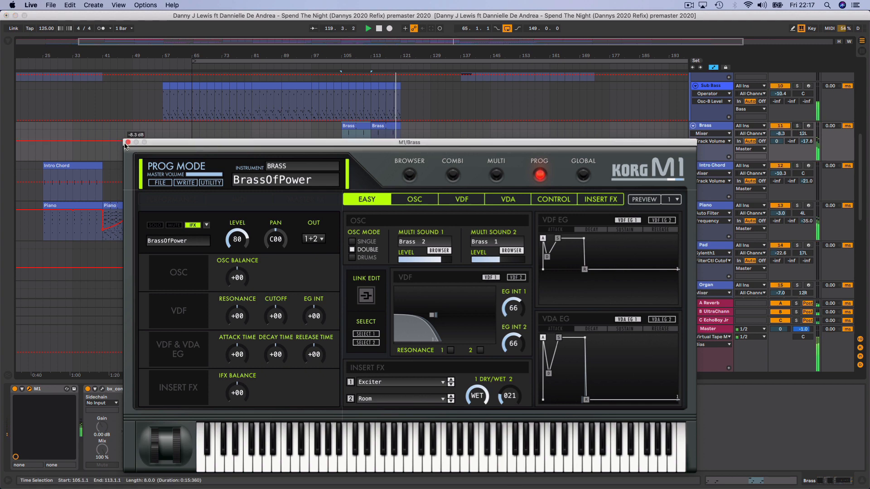
left_click(128, 142)
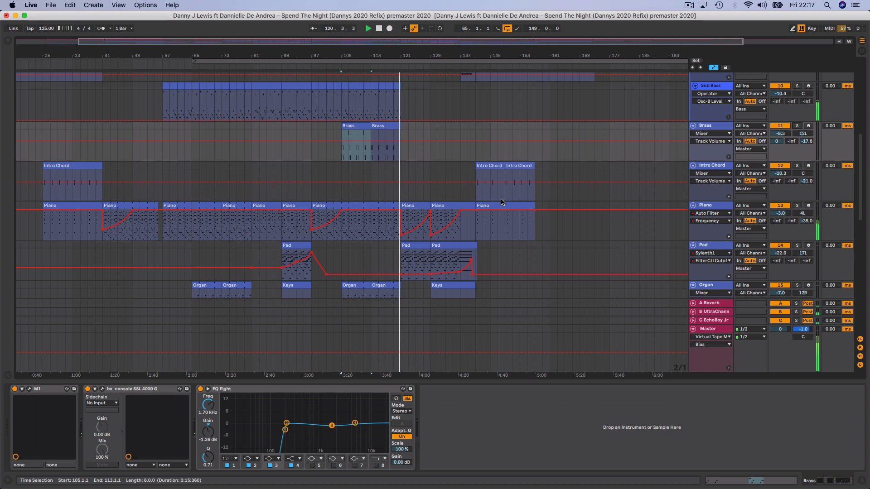
- Follow the breakdown from bar 121 to bar 130 across the drum, bass, piano, pad, keys and vocal tracks
scroll(609, 227, "up", 3)
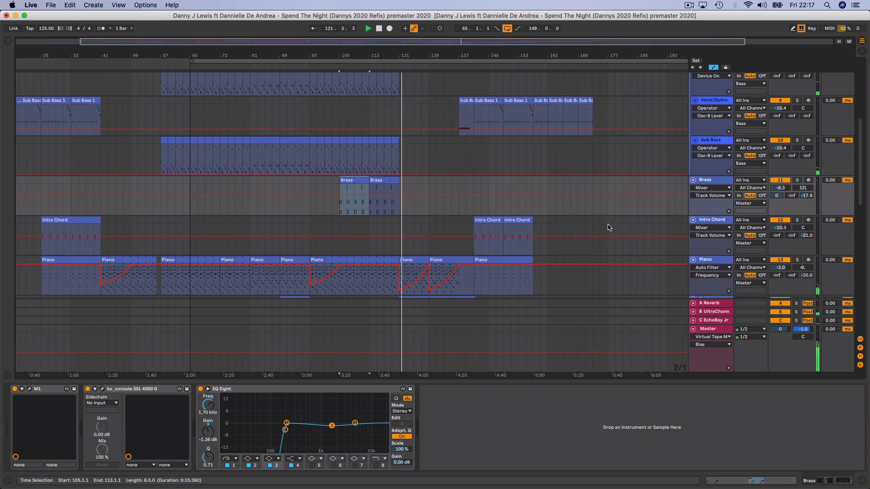
scroll(608, 227, "up", 10)
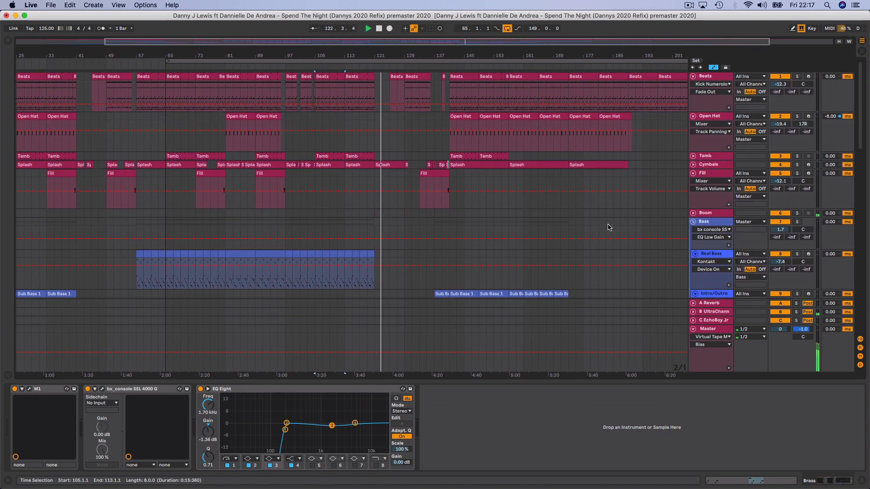
scroll(608, 228, "down", 10)
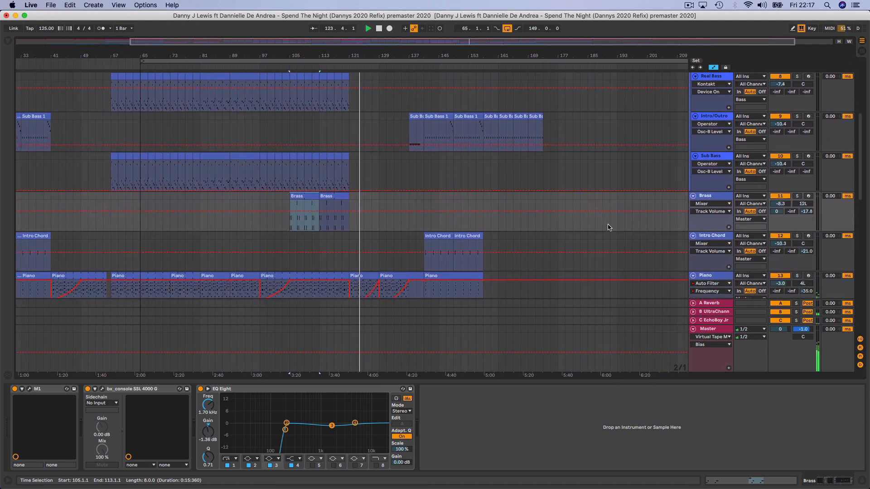
scroll(608, 227, "down", 5)
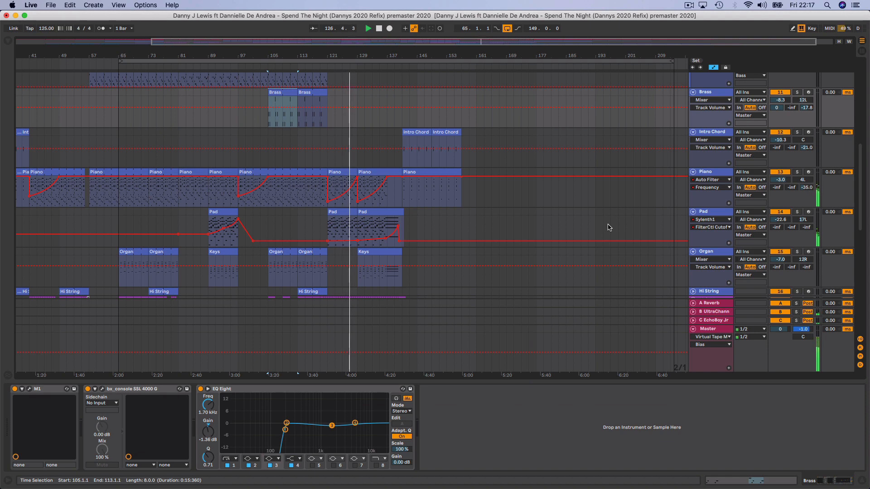
scroll(608, 227, "down", 4)
scroll(608, 228, "down", 2)
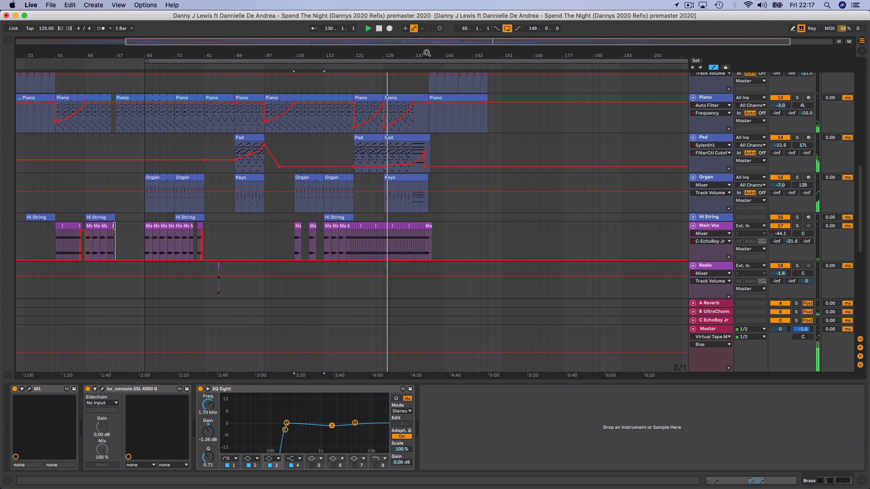
- Examine bars 125 to 149 up close, following the piano, pad, keys, vocal and bass tracks into the drop at bar 141
left_click_drag(426, 56, 427, 86)
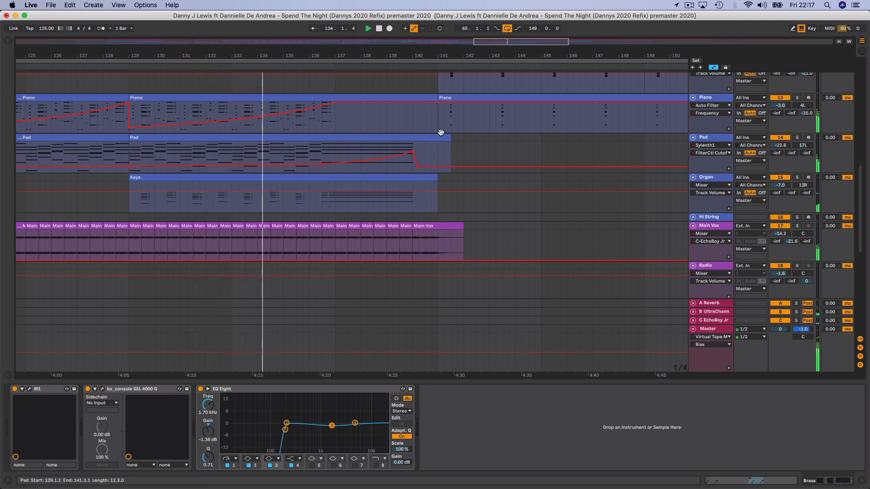
scroll(535, 135, "up", 4)
scroll(535, 135, "down", 3)
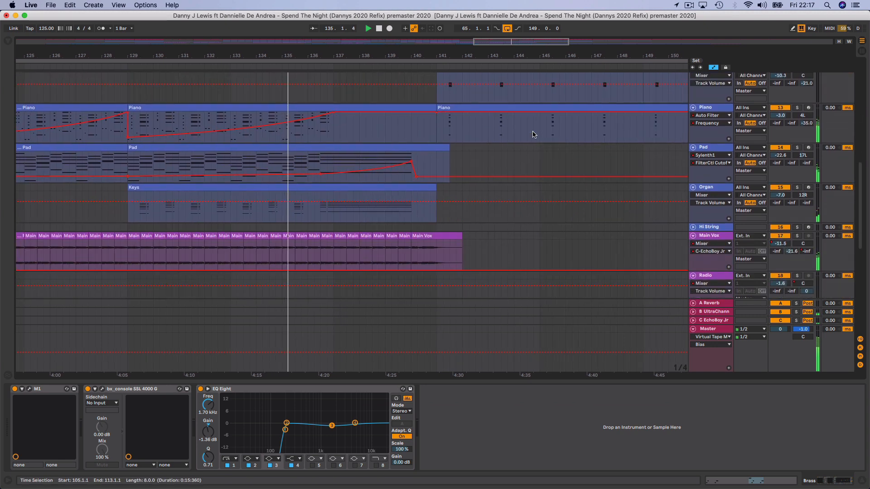
scroll(533, 135, "down", 3)
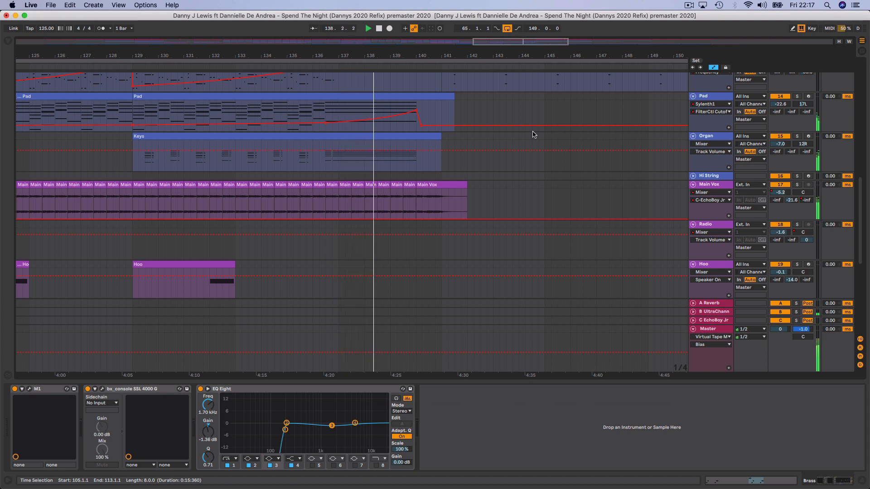
scroll(533, 135, "up", 5)
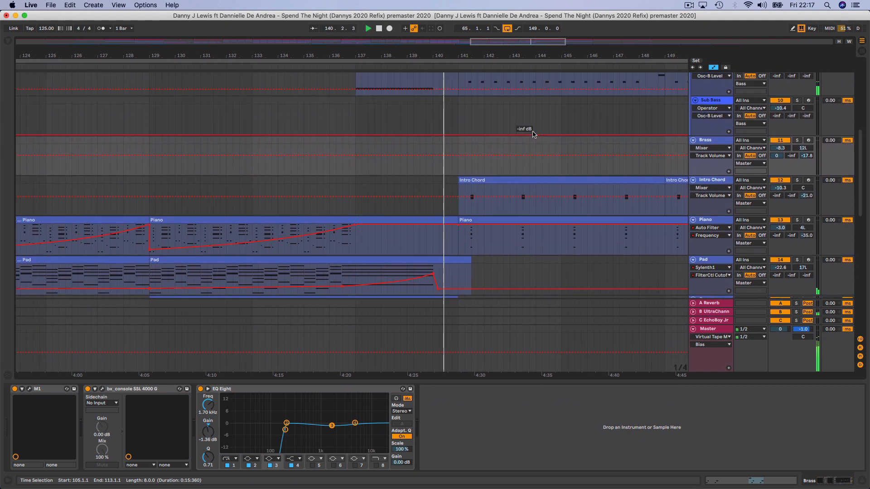
scroll(533, 135, "up", 5)
scroll(533, 135, "up", 1)
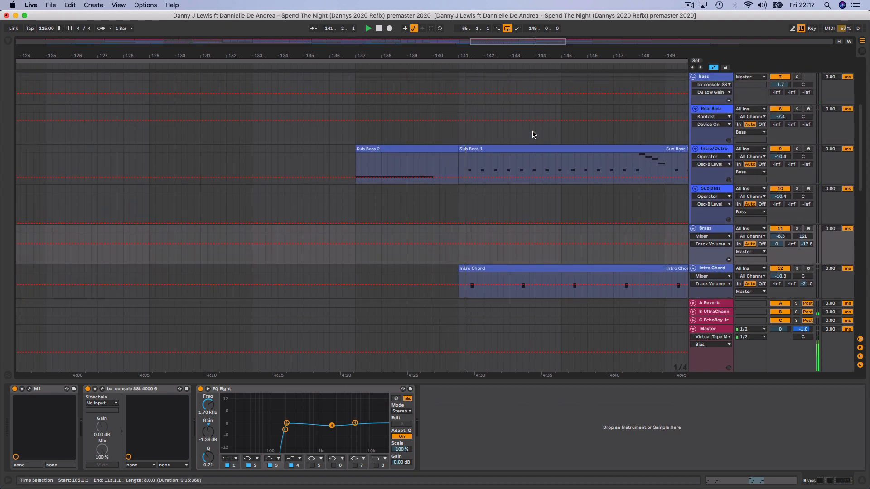
- Open the Sub Bass 2 clip at bar 137 on the Intro/Outro track and display its MIDI Ctrl Pitch Bend envelope
left_click(416, 149)
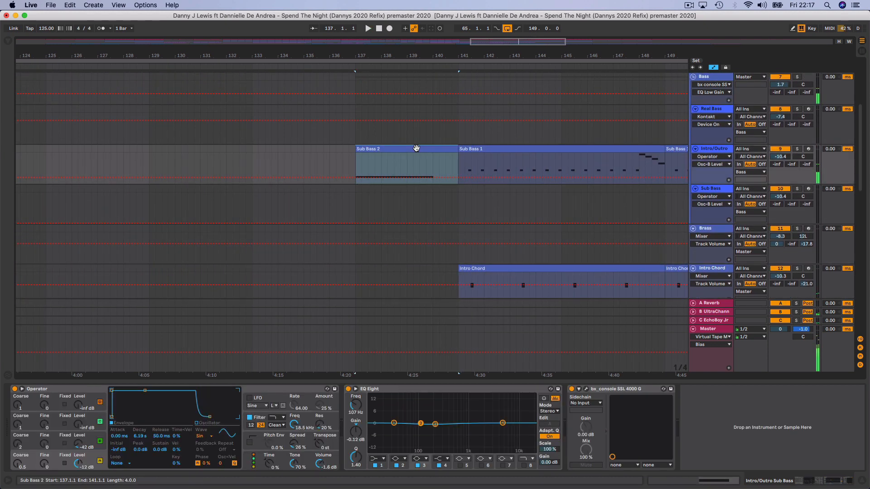
double_click(416, 149)
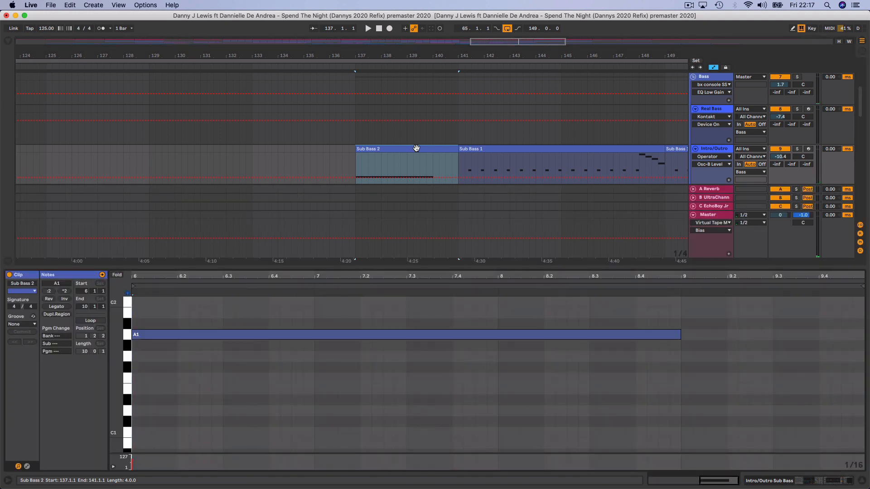
left_click(27, 467)
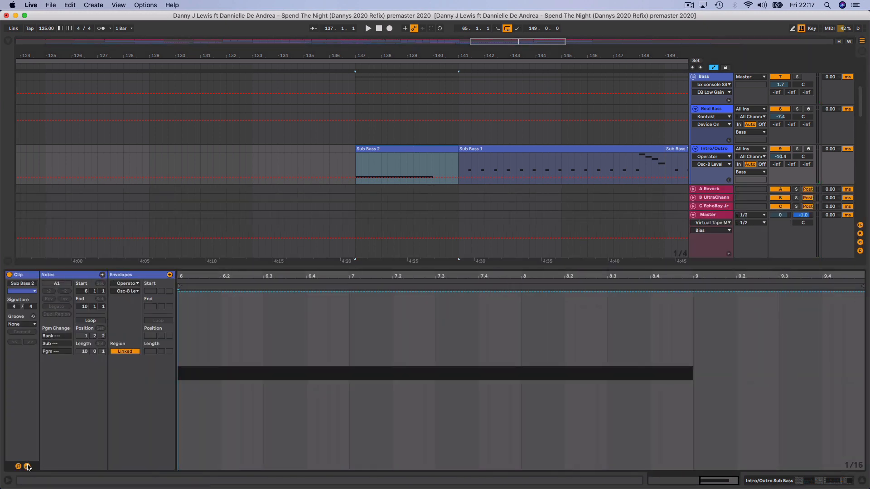
left_click(127, 283)
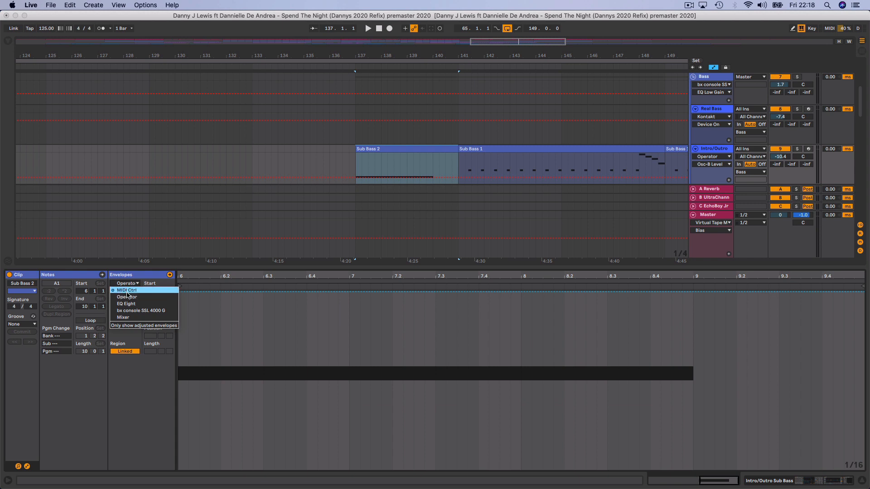
left_click(127, 295)
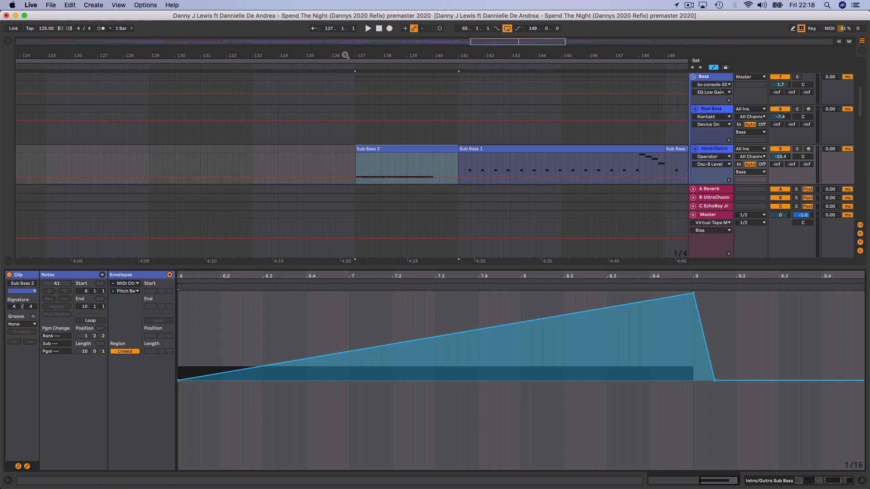
- Hide the clip details and view the whole arrangement around the bass, brass, chord and piano tracks
left_click_drag(343, 54, 429, 55)
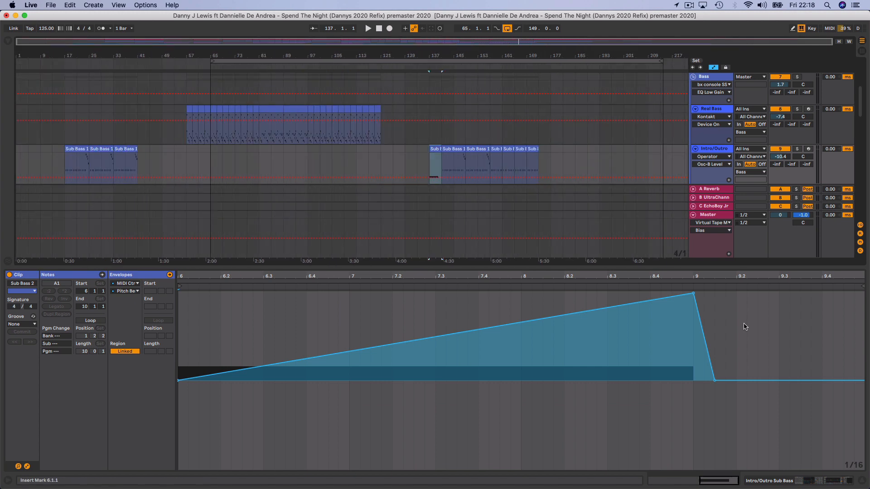
left_click(862, 480)
scroll(549, 107, "up", 4)
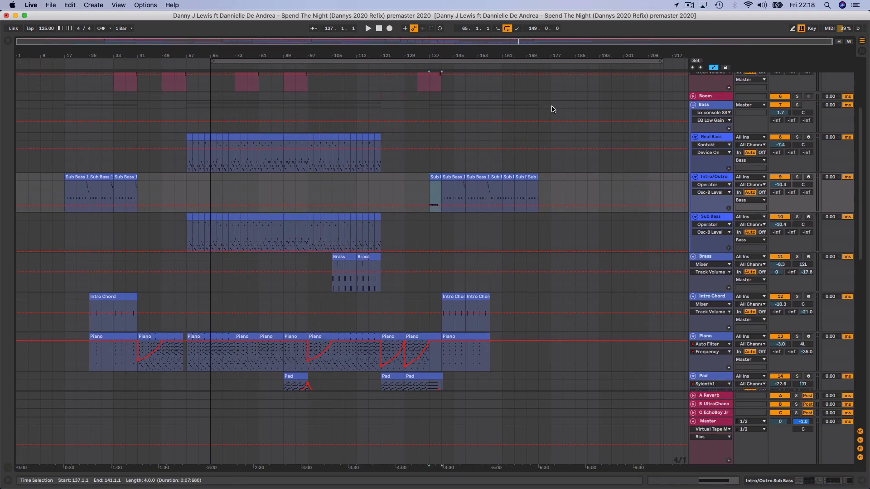
- Play the arrangement from the drop at bar 141 and follow the outro from the drum and bass tracks down to Swoosh FX
left_click(437, 65)
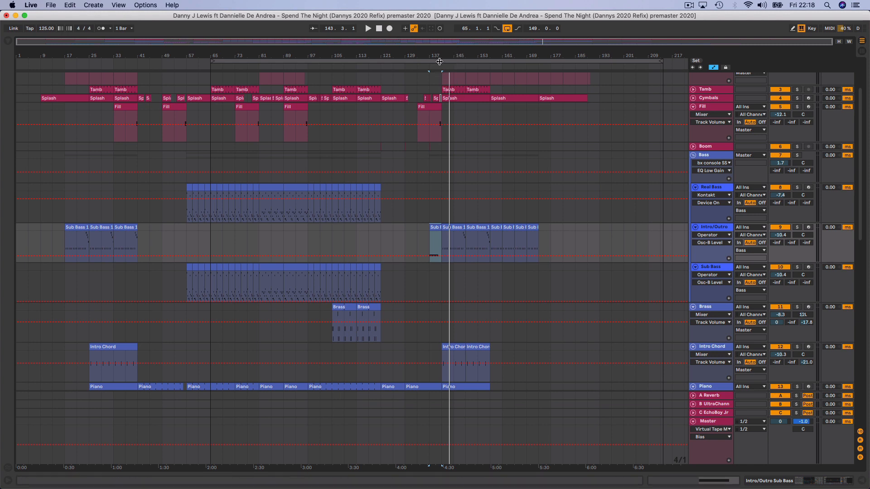
left_click(441, 65)
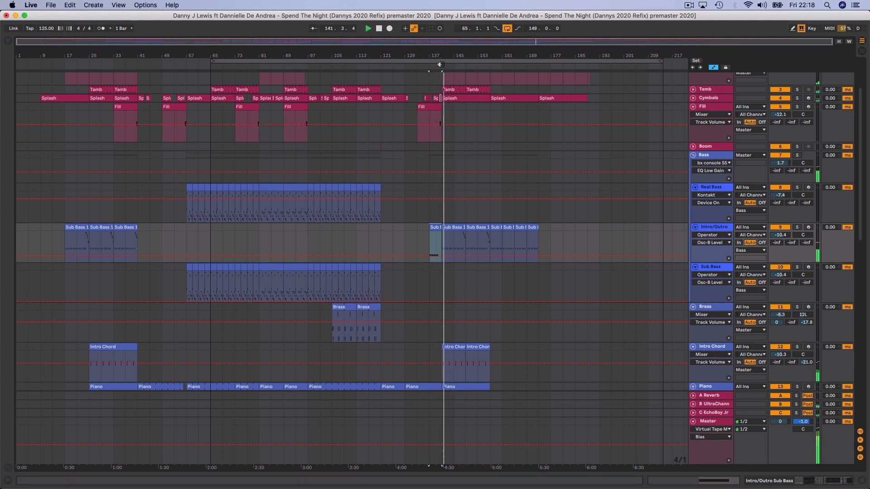
scroll(765, 288, "down", 10)
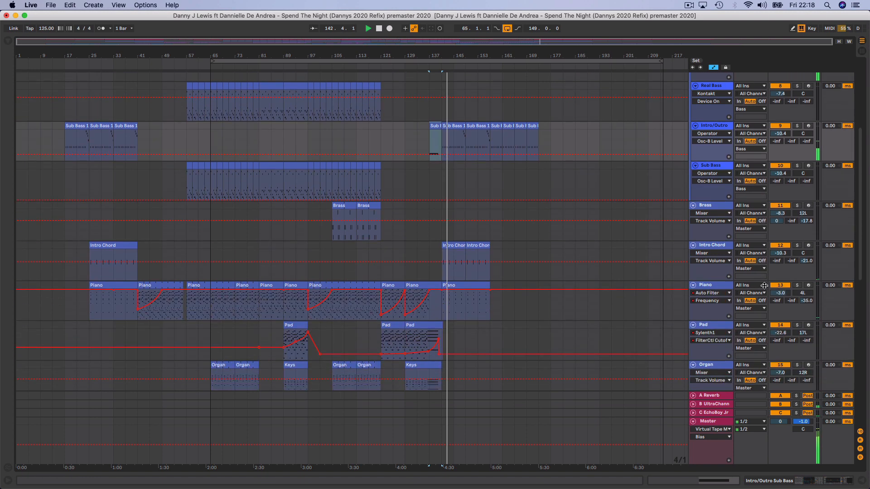
scroll(765, 288, "down", 4)
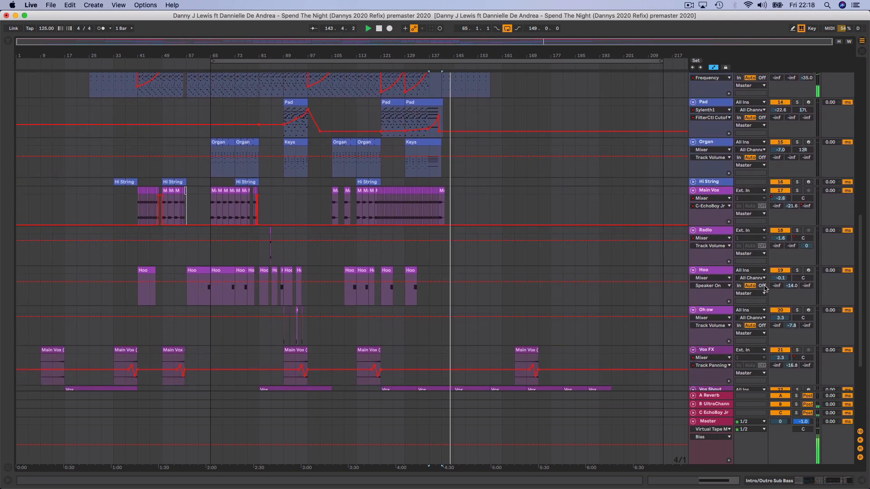
scroll(765, 286, "down", 5)
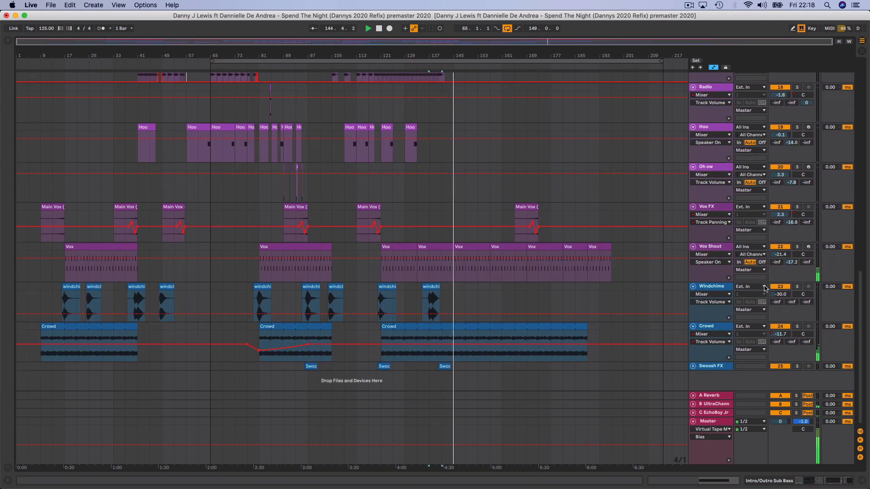
- Return to the Beats, Open Hat and bass tracks and follow the outro's drum and sub bass clips up to about bar 162
scroll(765, 288, "up", 17)
scroll(765, 289, "up", 5)
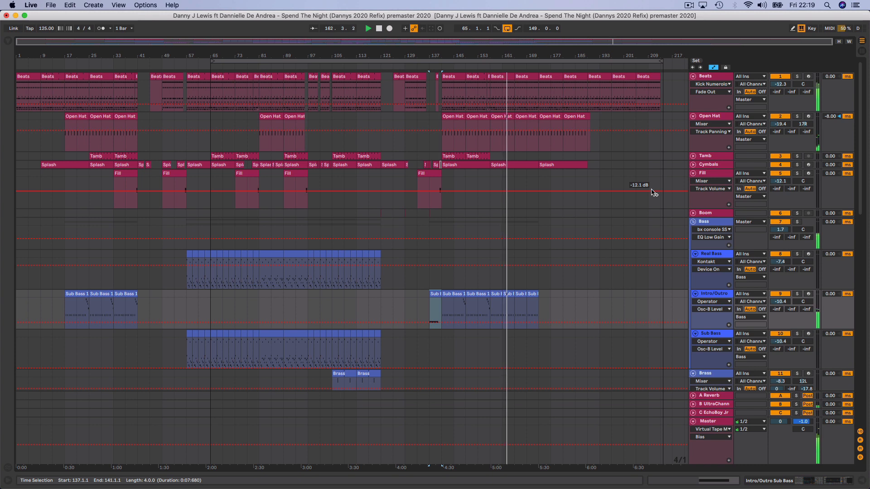
scroll(359, 254, "up", 1)
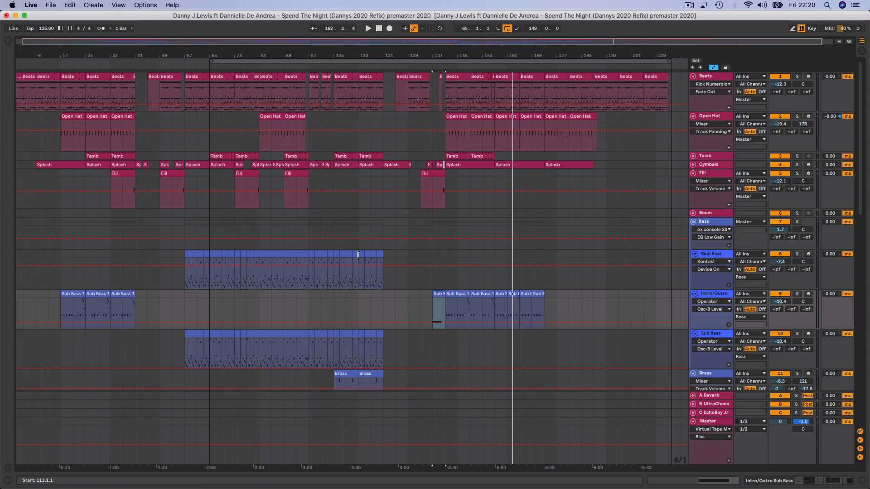